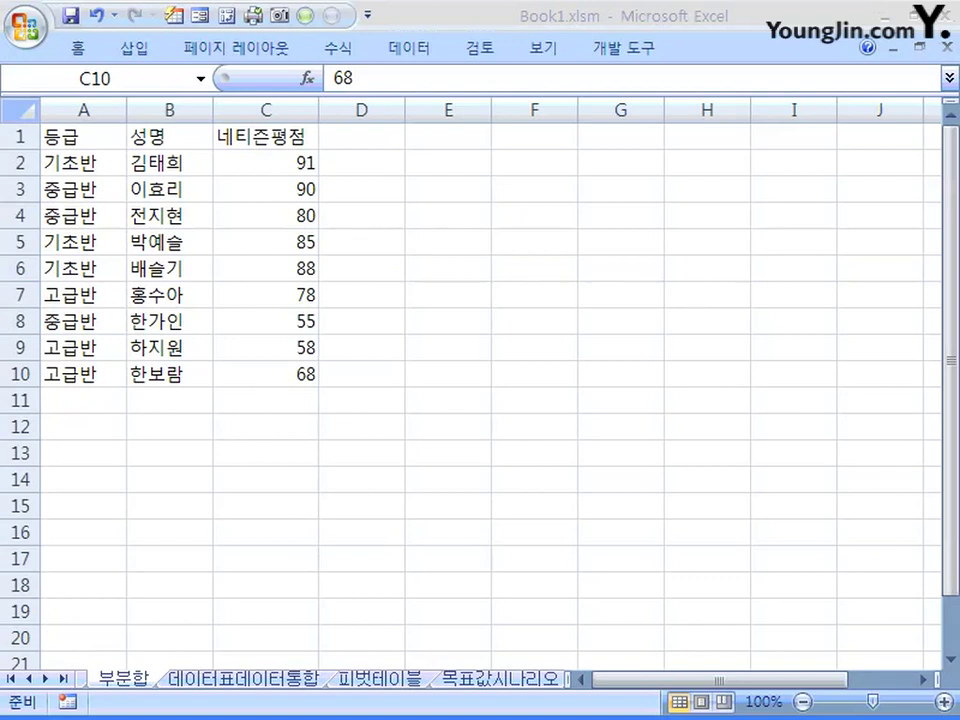
Sort the 등급, 성명 and 네티즌평점 table by 등급 and then by 성명, both by value in ascending order.
click(83, 136)
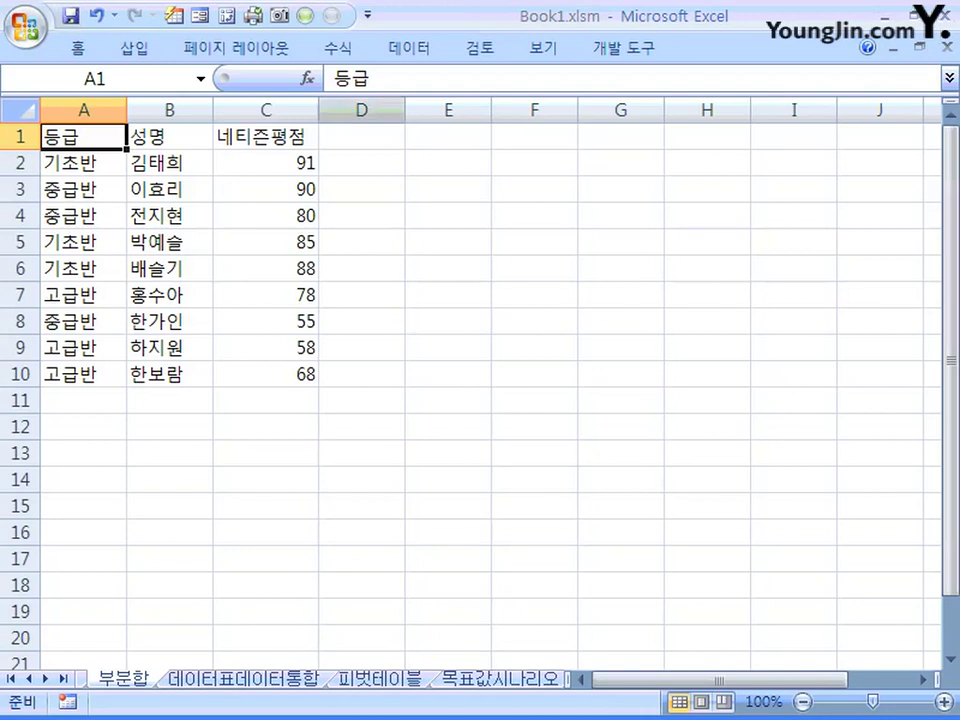
click(409, 47)
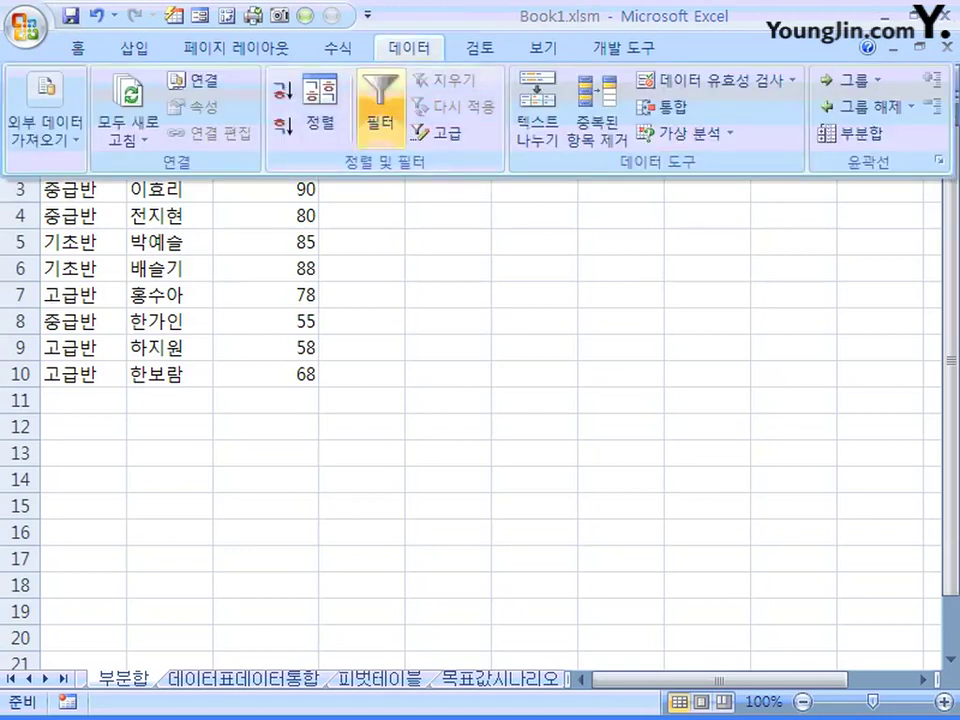
click(320, 110)
drag(400, 270, 430, 318)
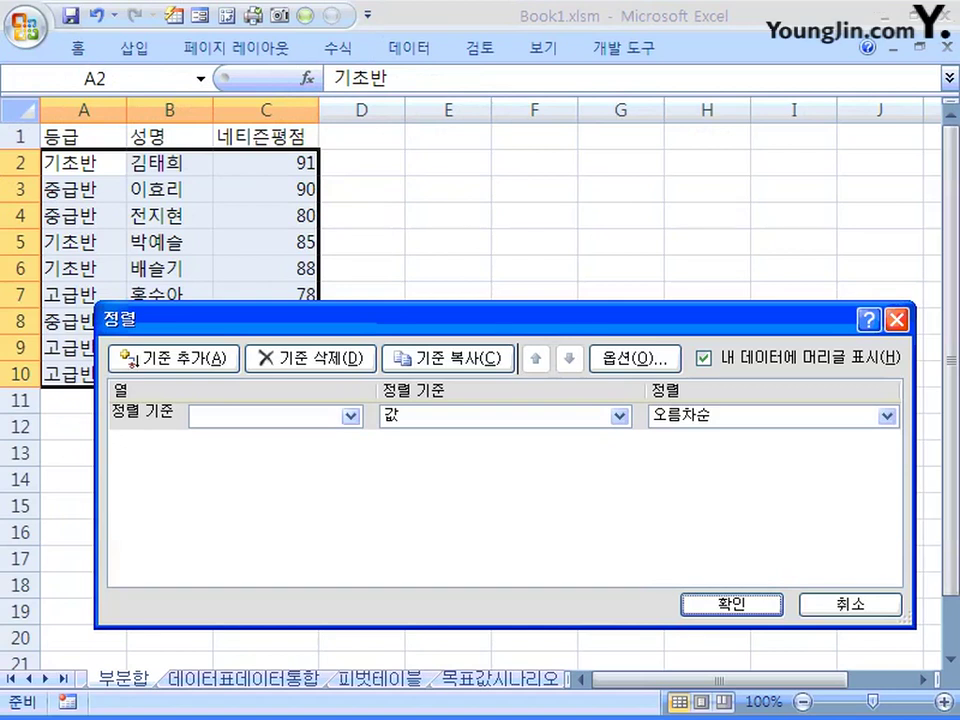
key(alt+Down)
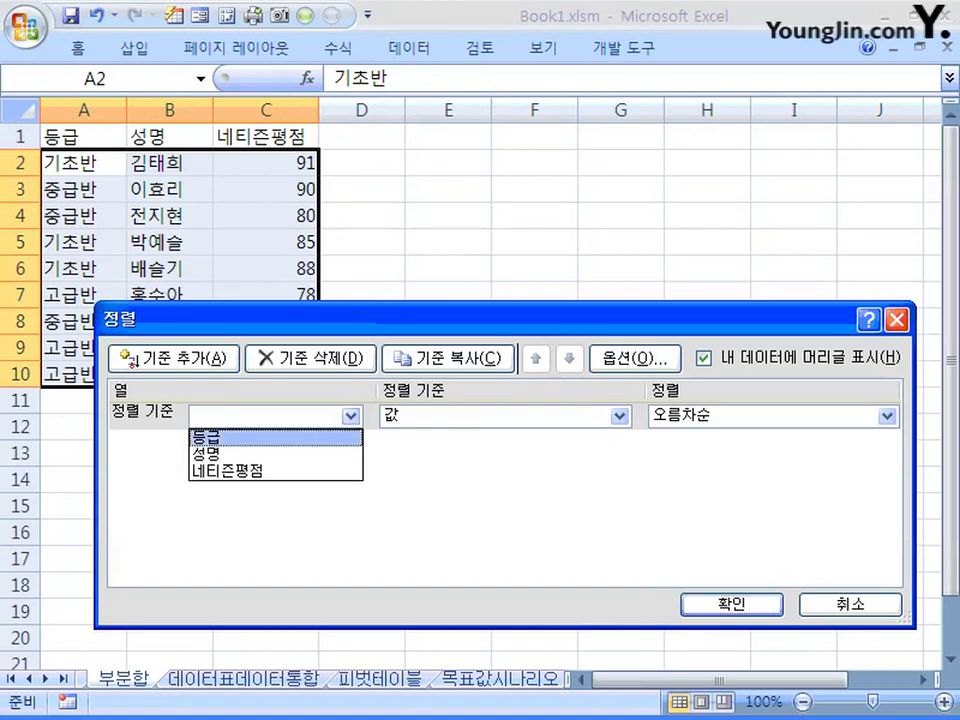
key(Return)
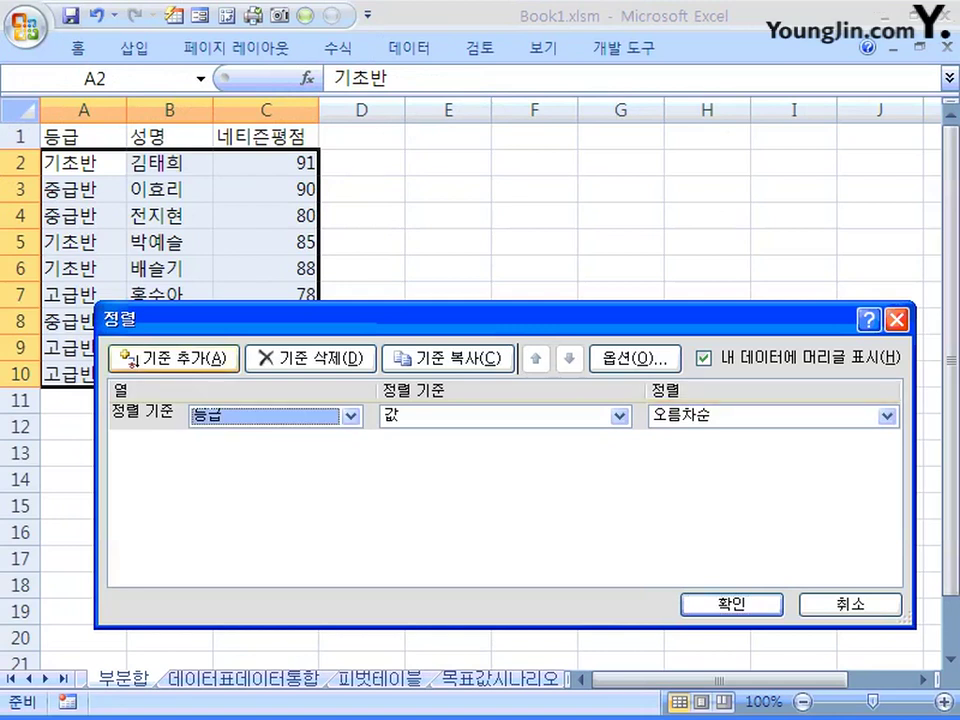
key(alt+a)
key(alt+Down)
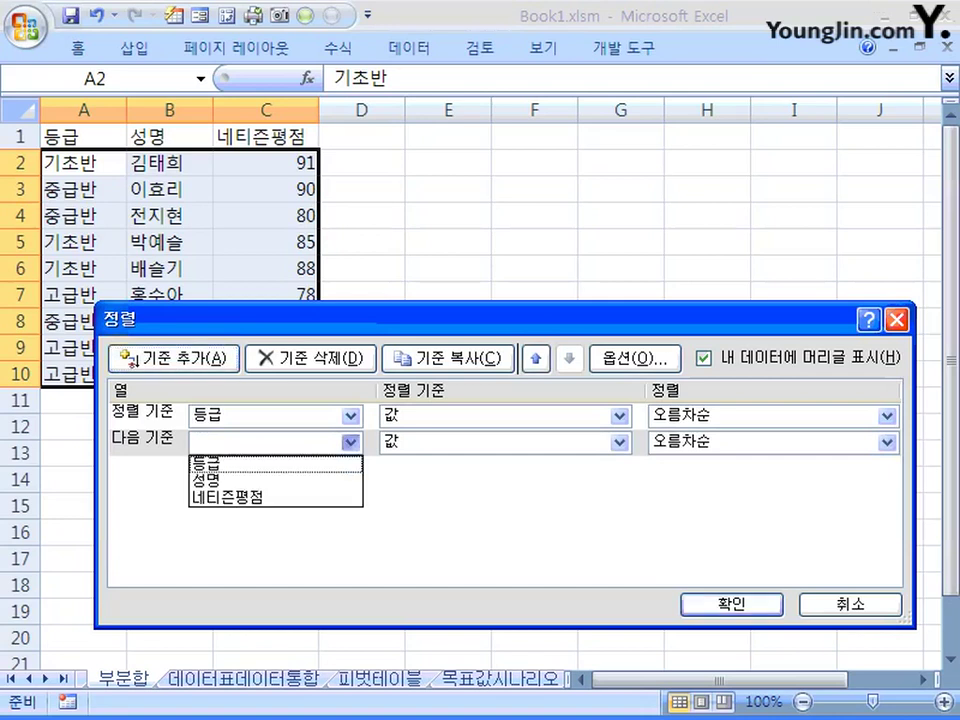
key(Down)
key(Return)
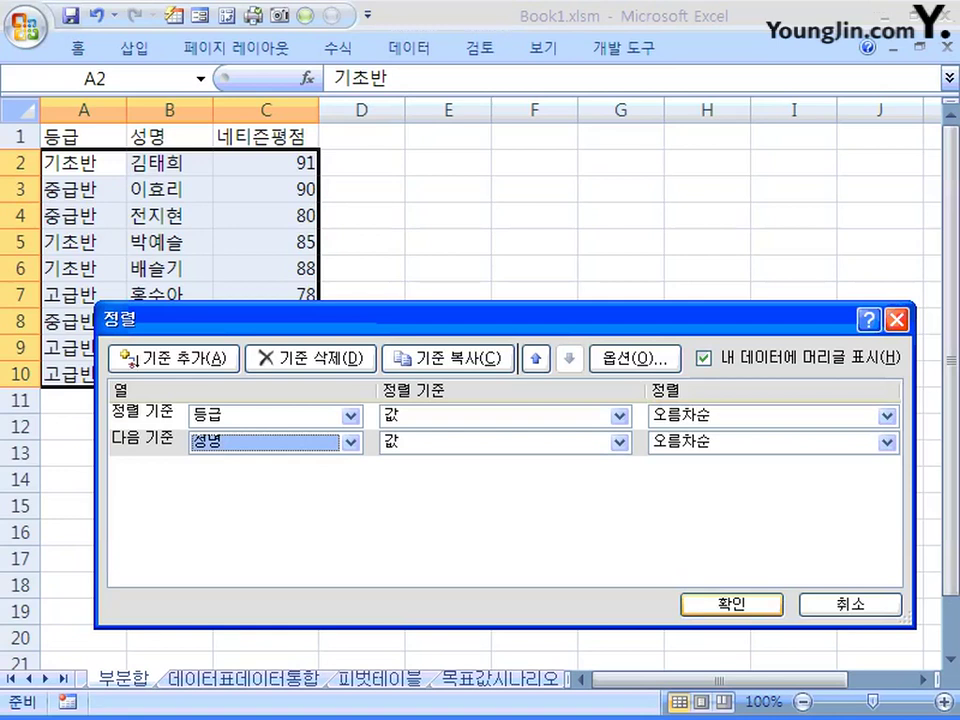
key(Return)
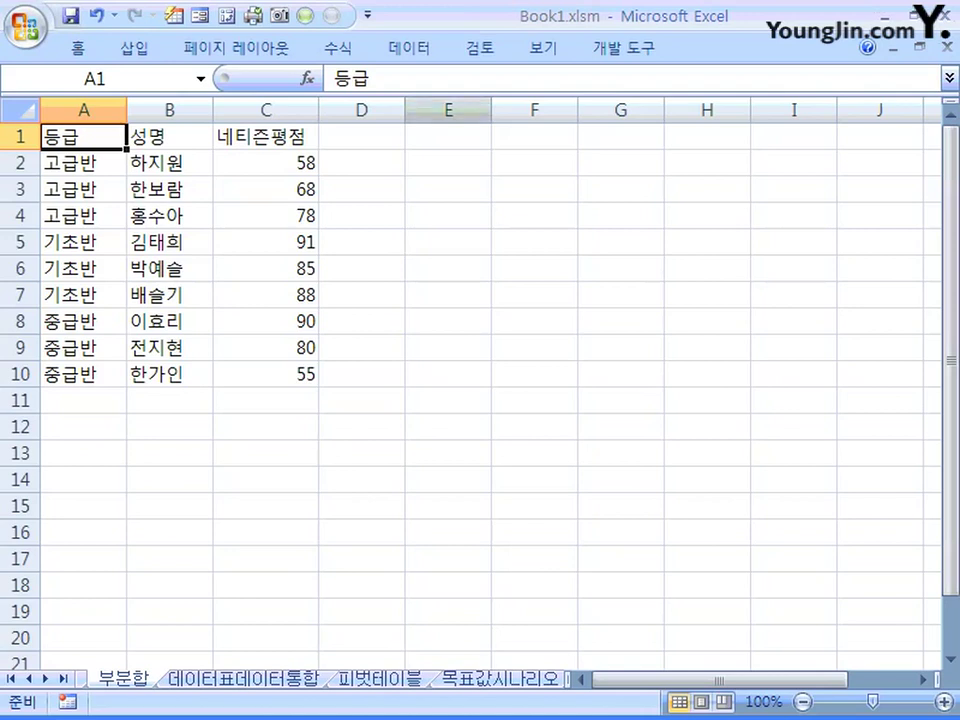
Add subtotals grouped by 등급 that sum (합계) 네티즌평점, with the summaries below the data.
click(410, 47)
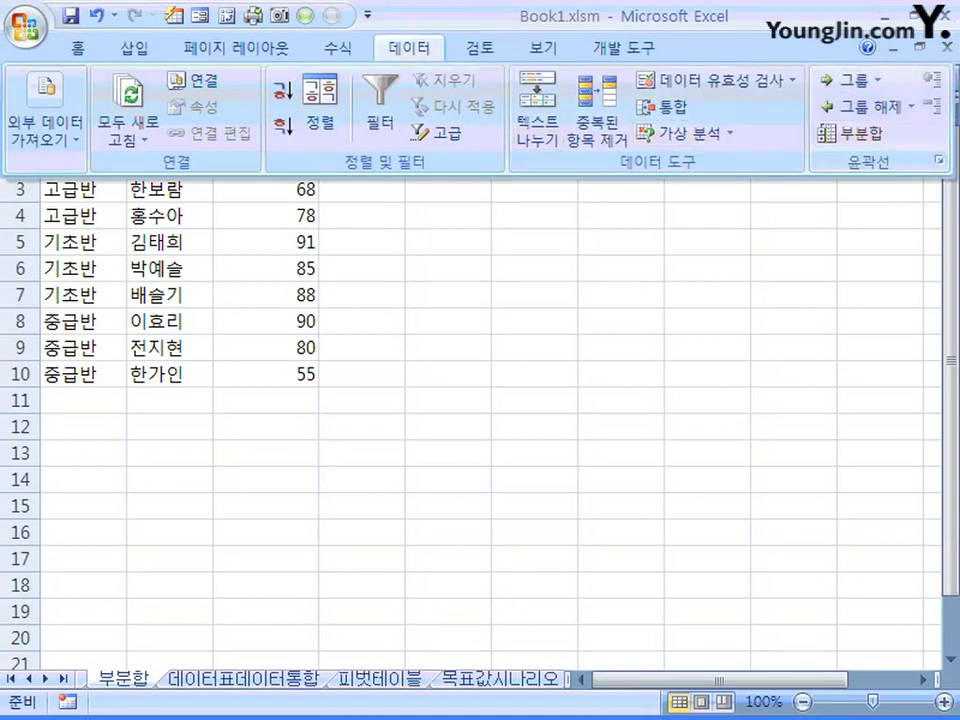
click(850, 133)
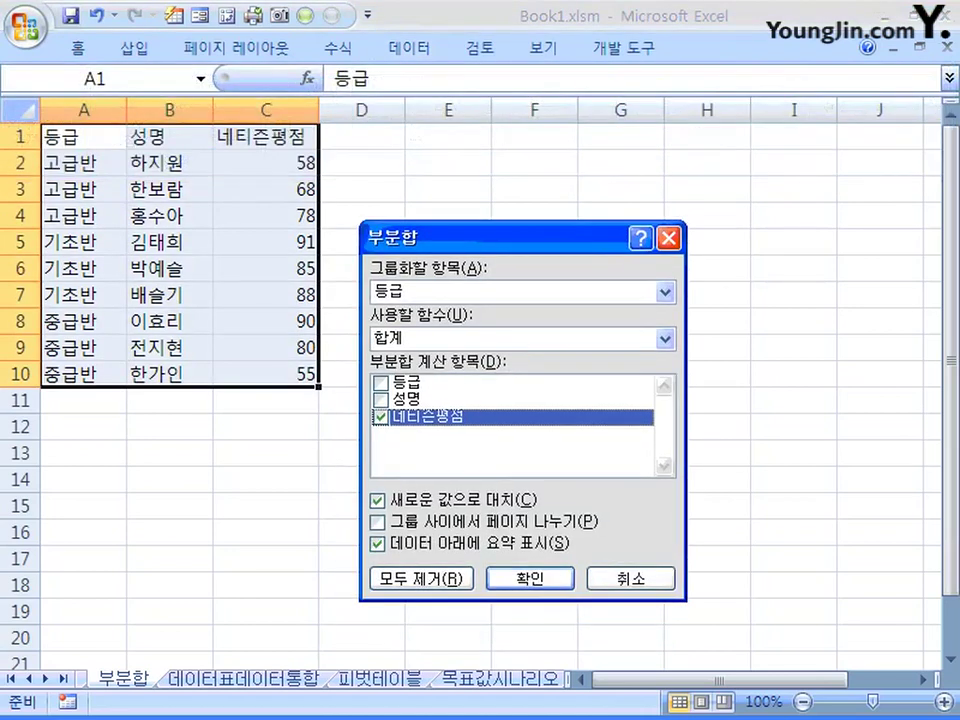
drag(480, 237, 498, 162)
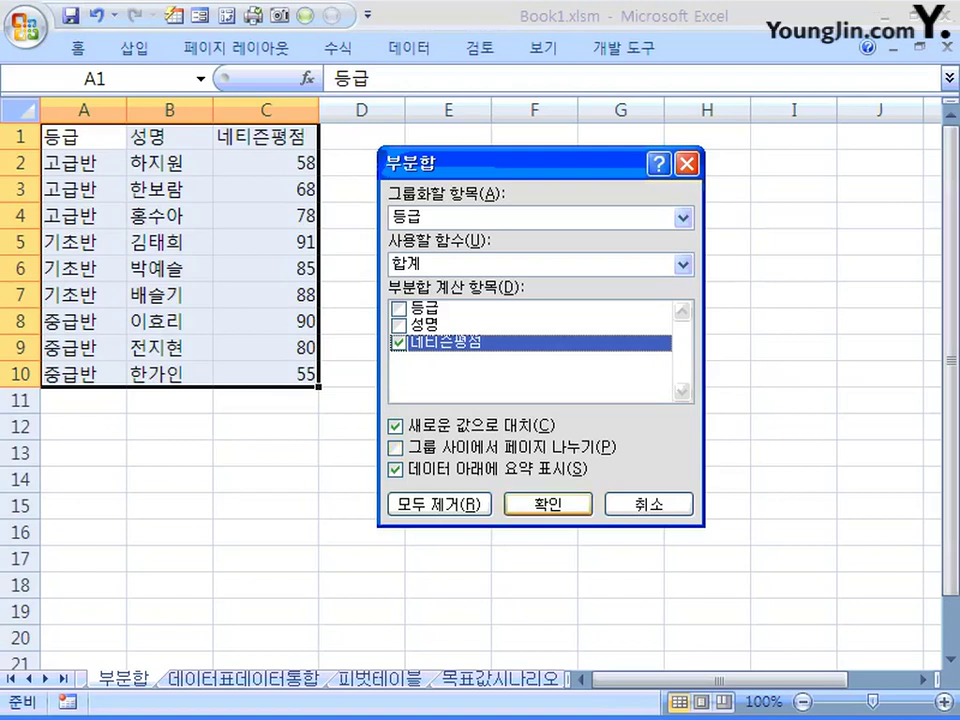
click(548, 504)
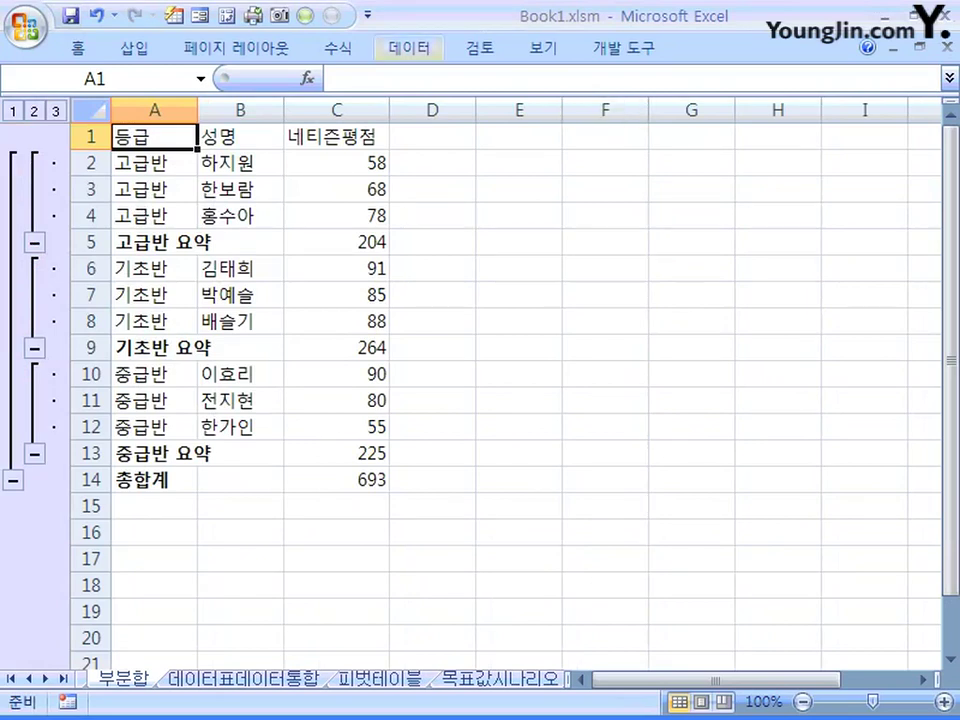
click(409, 47)
key(Escape)
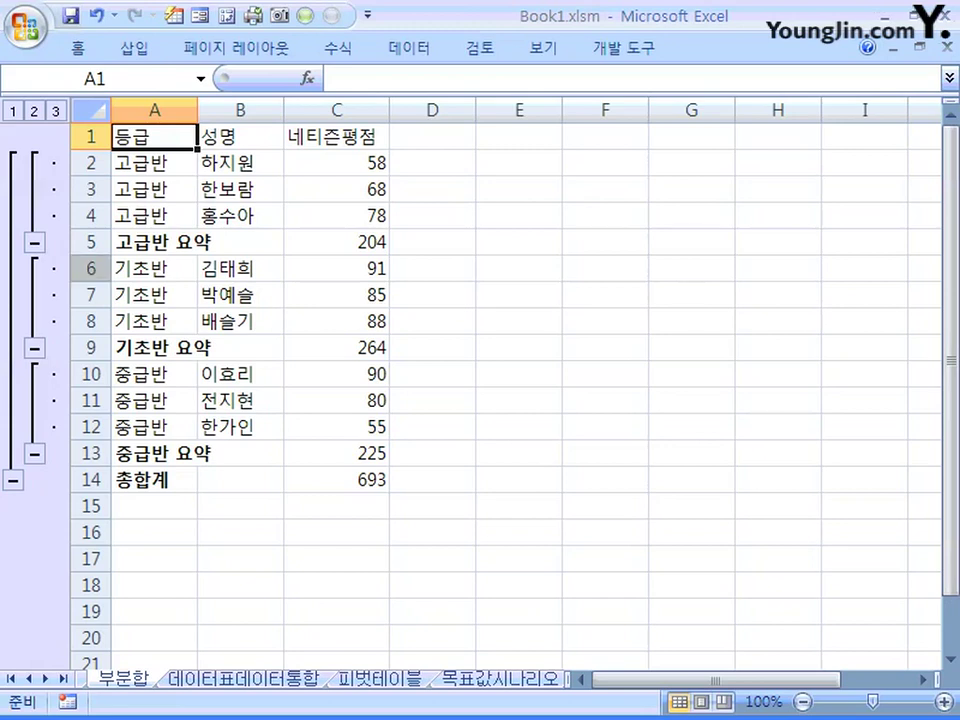
Collapse and expand the subtotal groups and compare outline levels 1, 2 and 3, finishing with all rows shown.
click(35, 241)
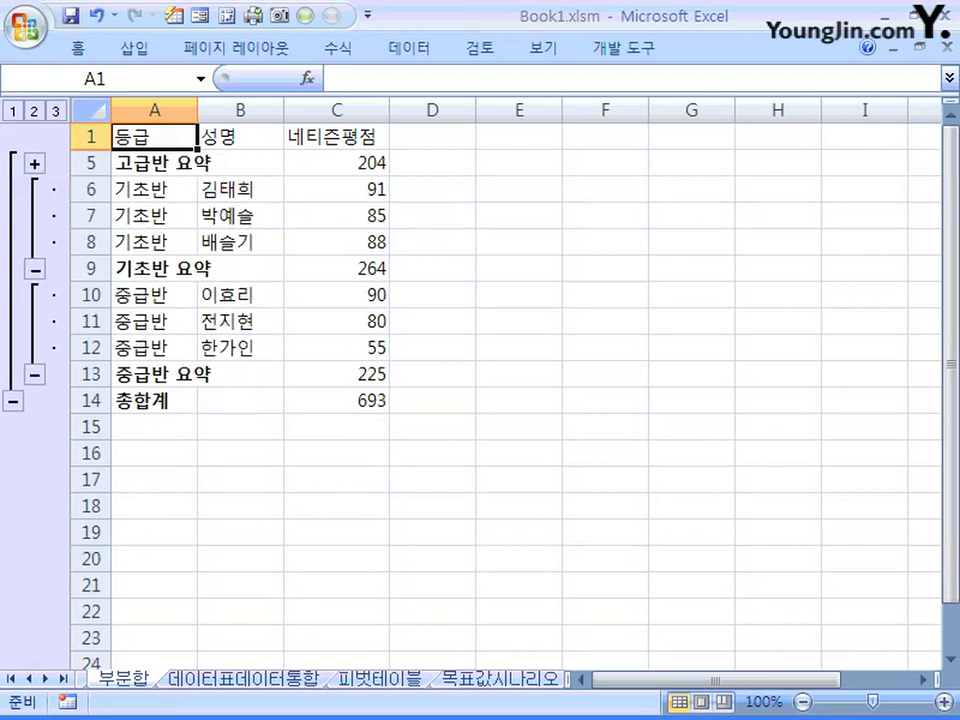
click(34, 110)
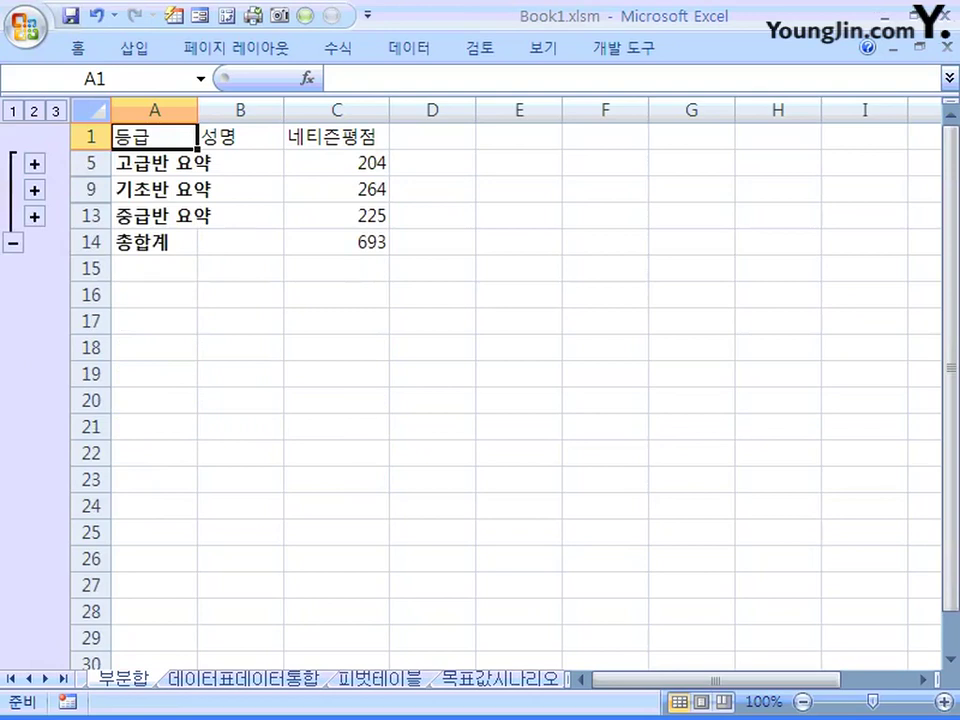
click(34, 162)
click(34, 268)
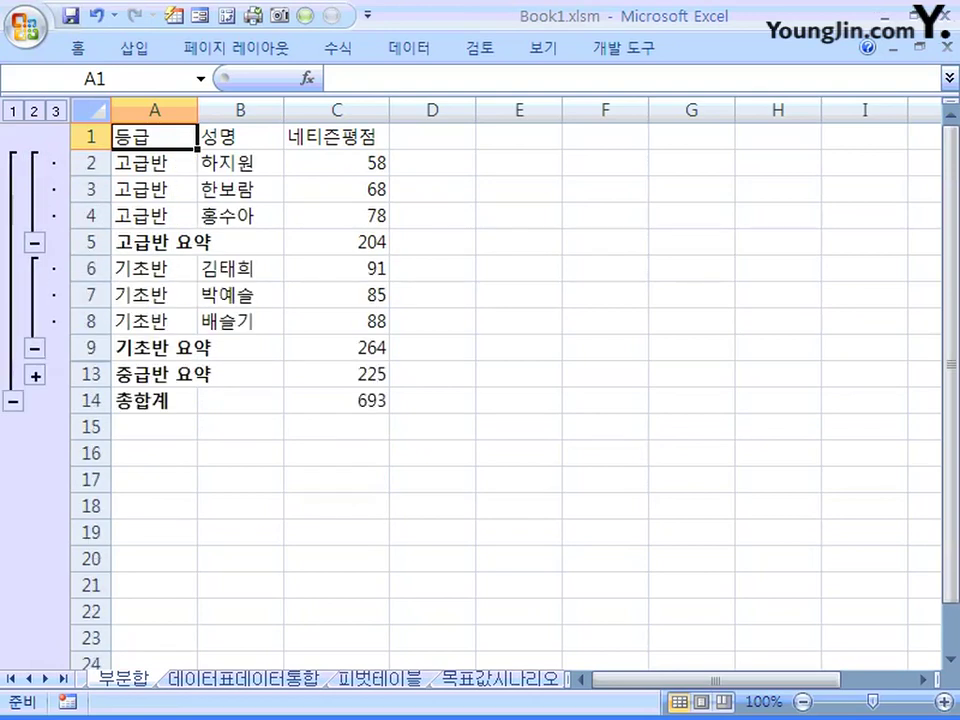
click(34, 374)
click(34, 110)
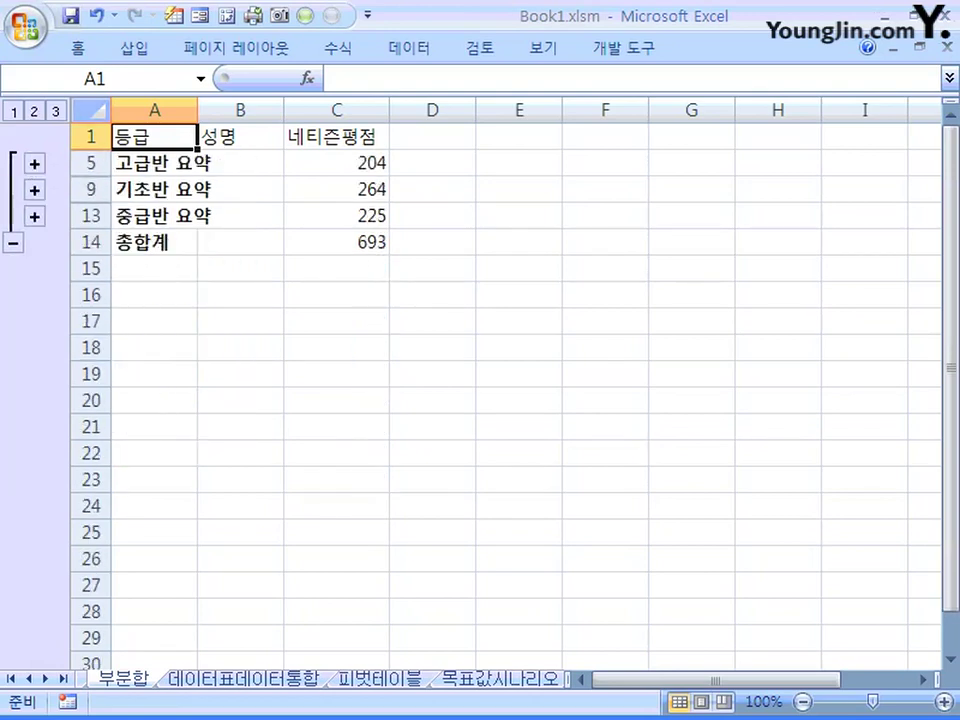
click(13, 110)
click(34, 110)
click(56, 110)
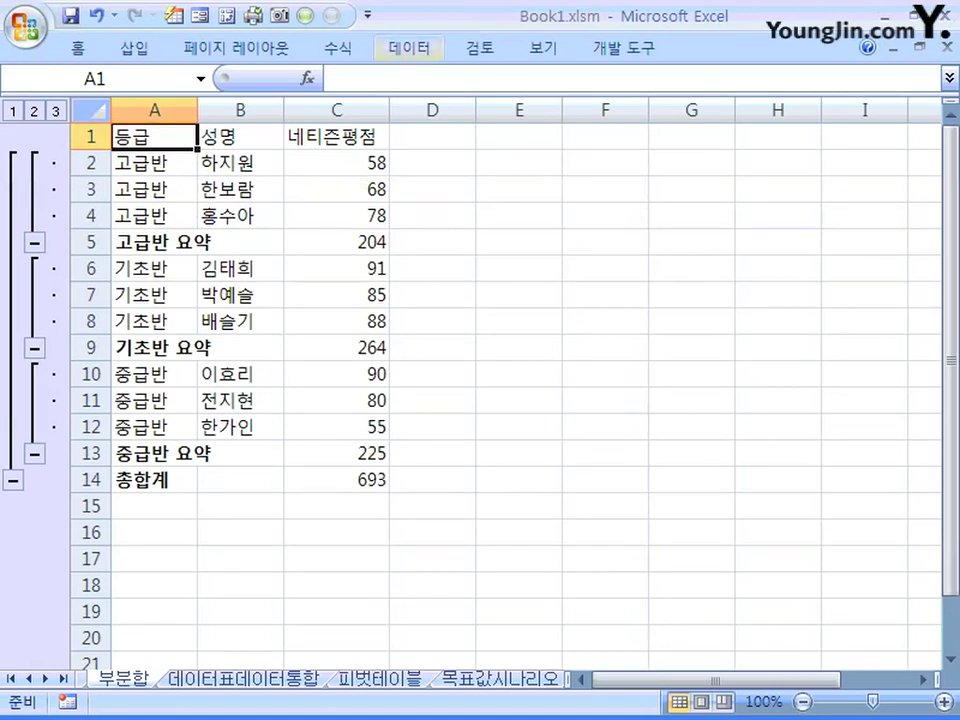
Remove all subtotals from the table.
click(409, 47)
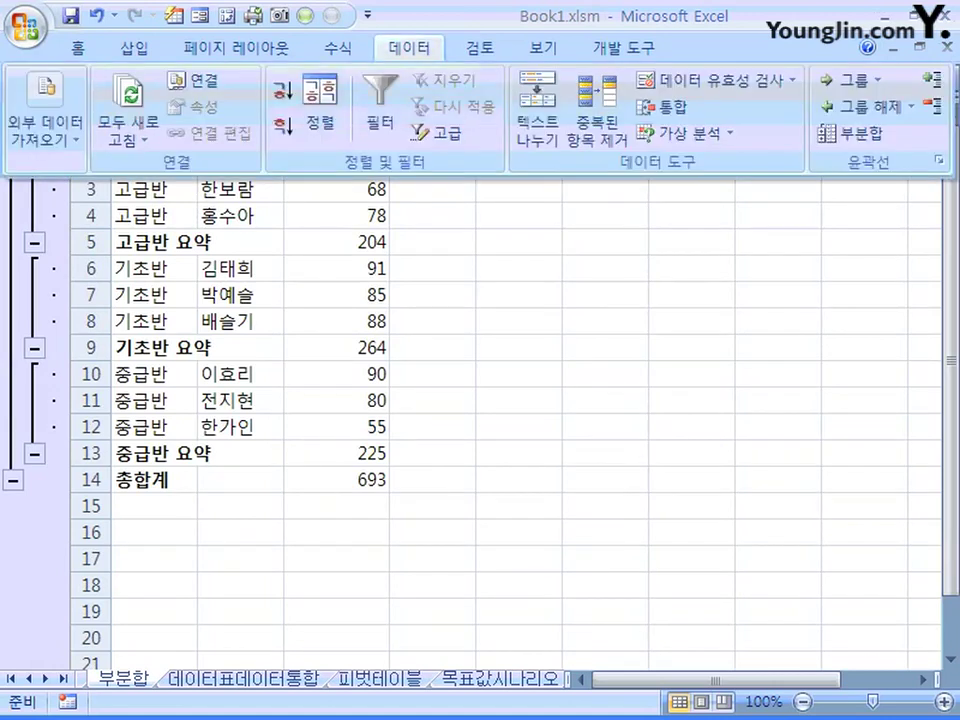
click(840, 133)
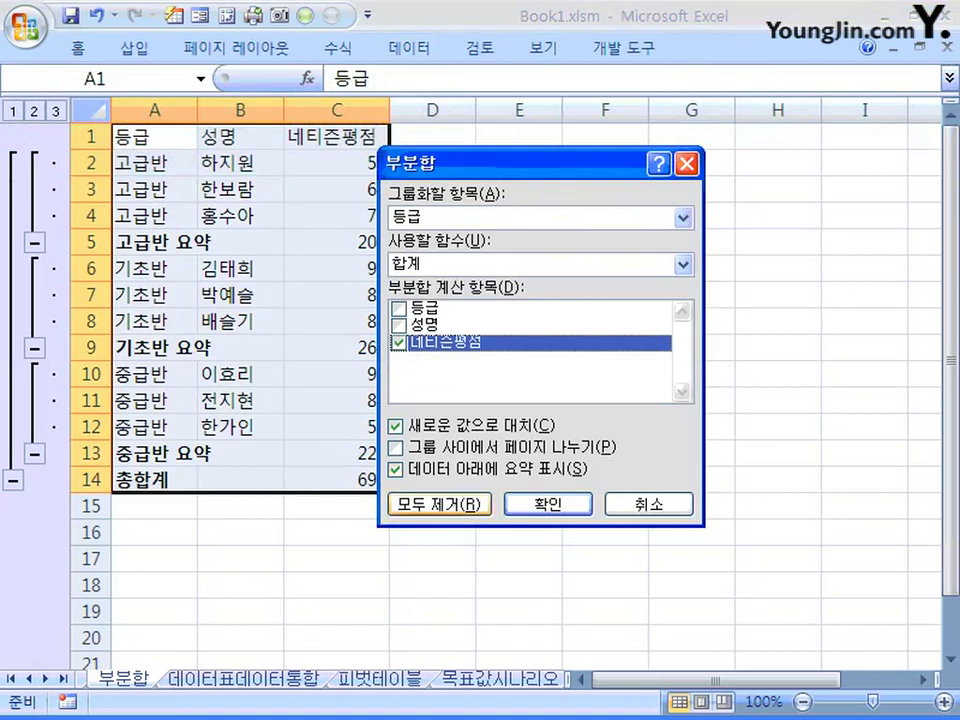
click(437, 504)
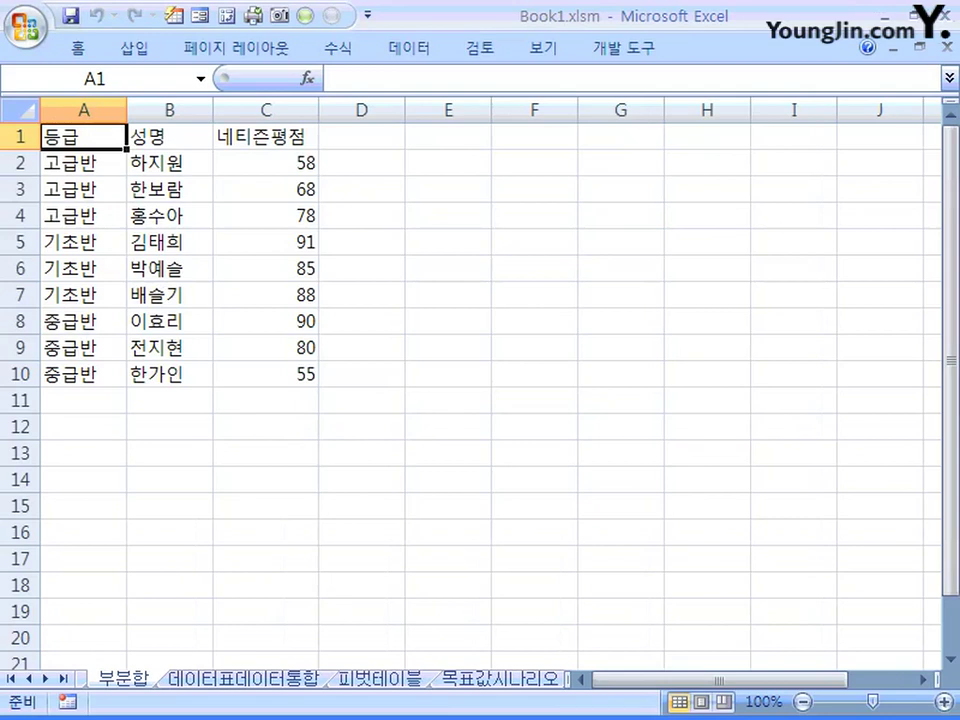
Go to the 데이터표데이터통합 sheet and examine the formula in B2 and how the headers of the table C4:F7 meet in D5 and E5.
key(ctrl+Page_Down)
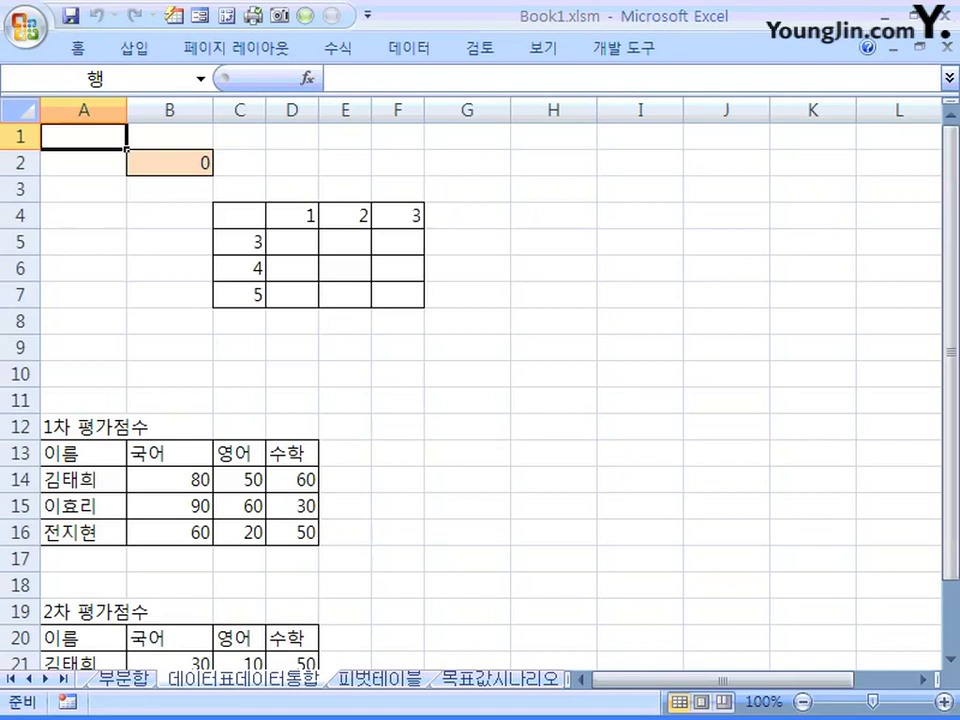
click(170, 162)
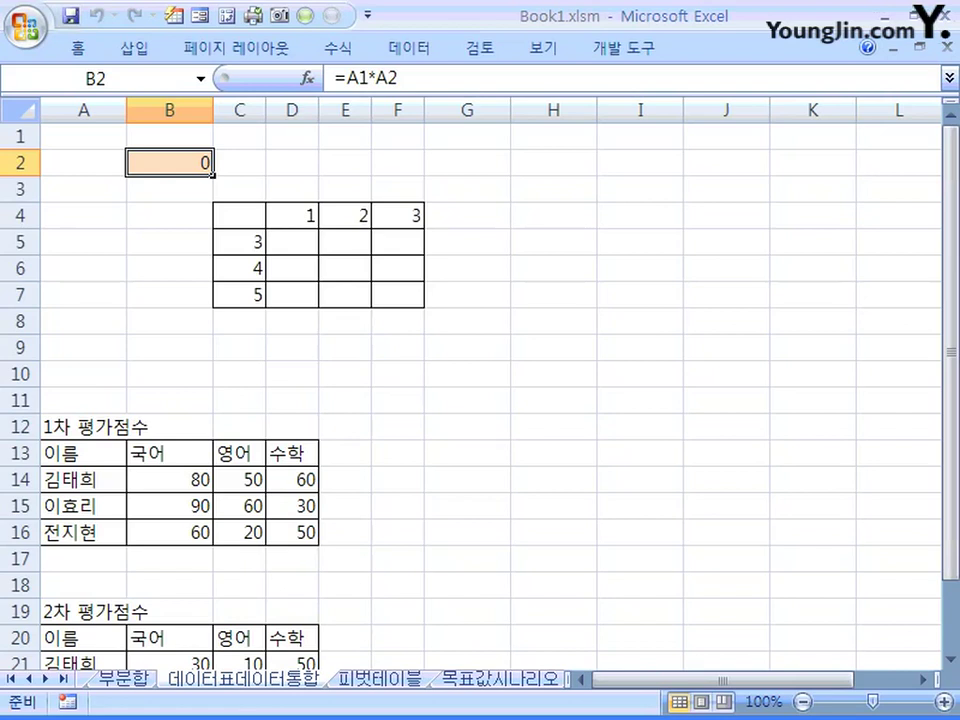
click(292, 215)
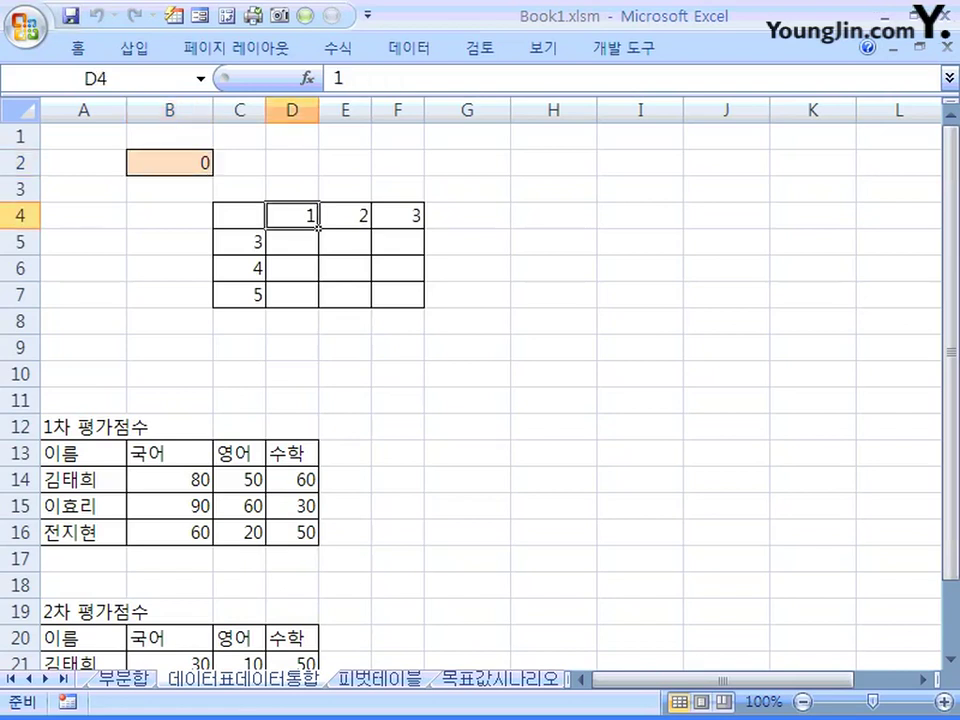
click(240, 241)
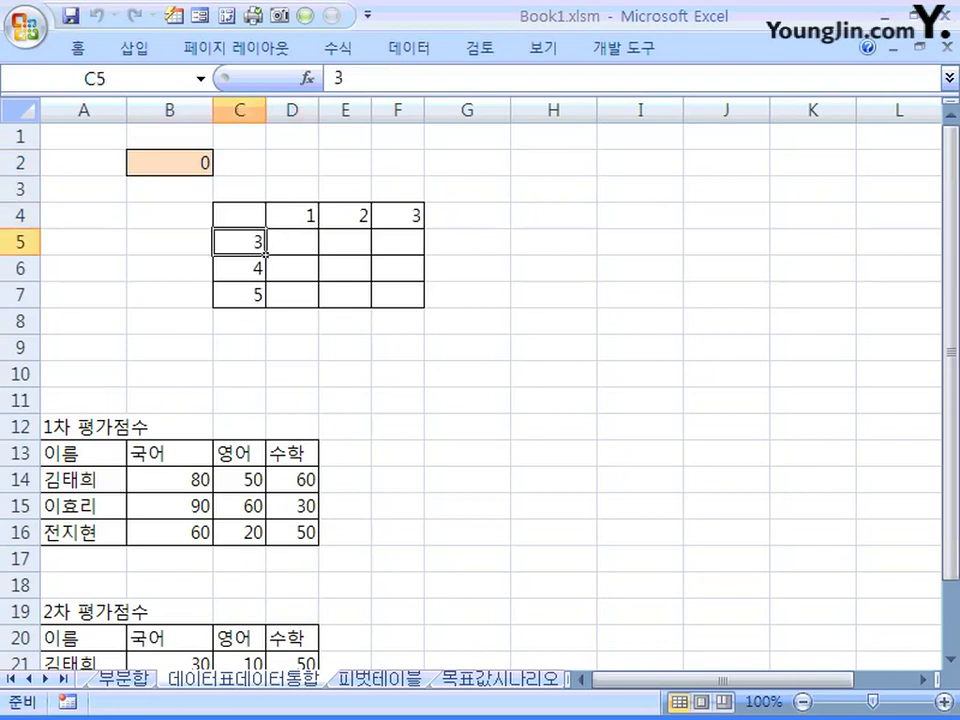
click(292, 241)
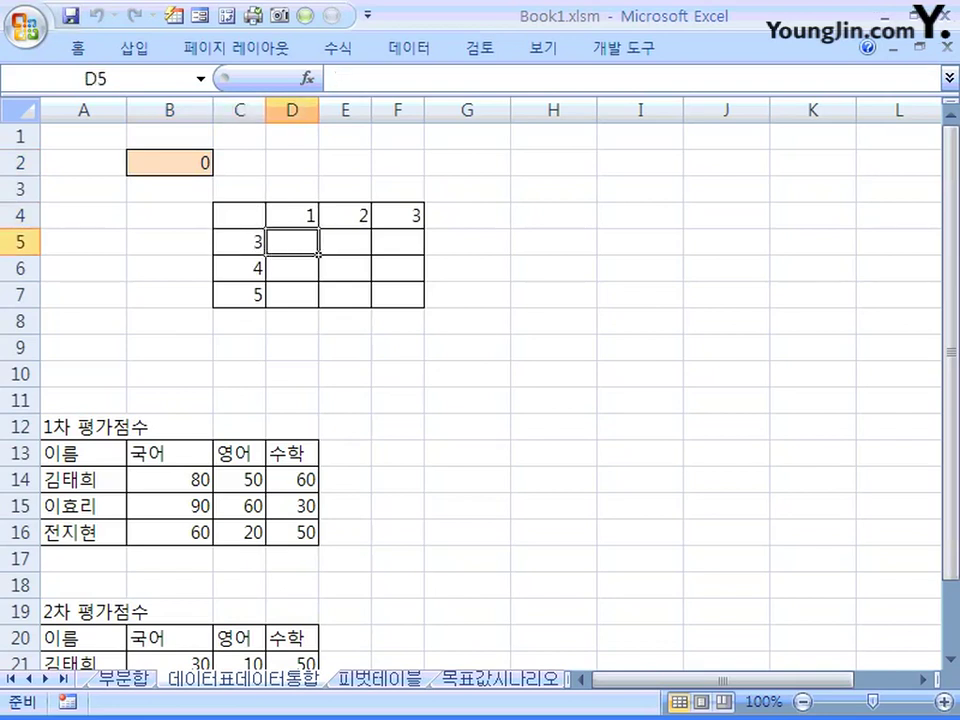
click(345, 215)
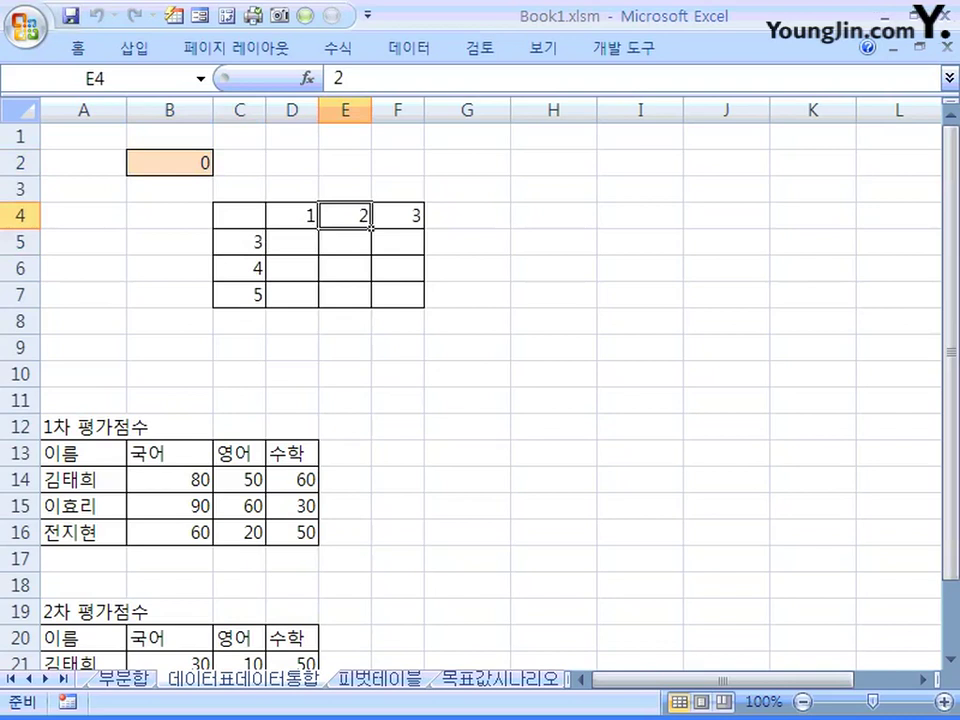
click(263, 251)
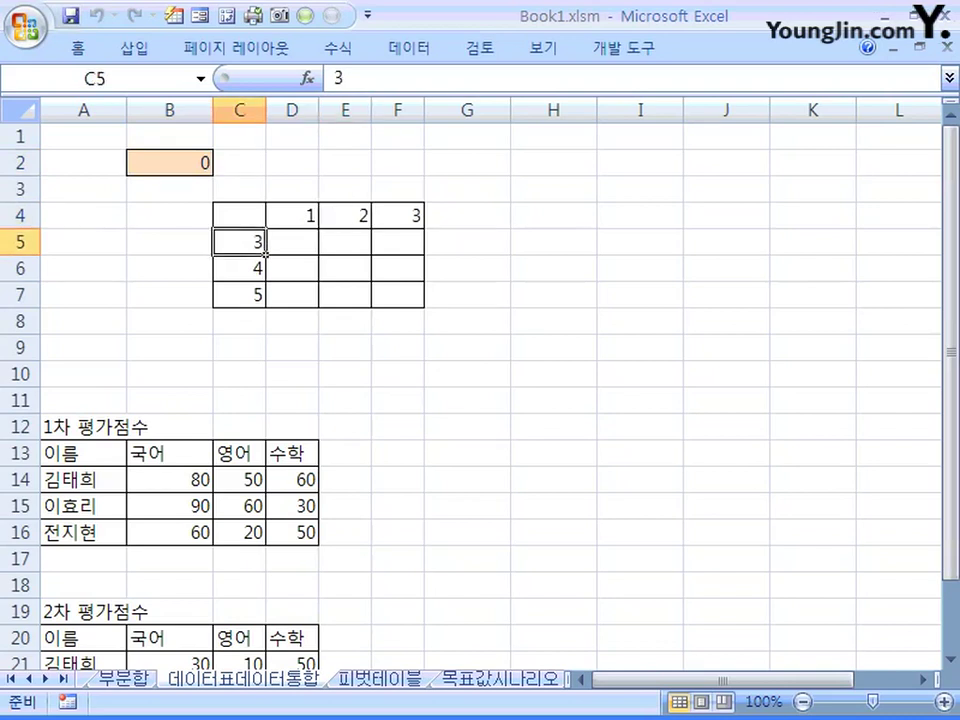
click(368, 252)
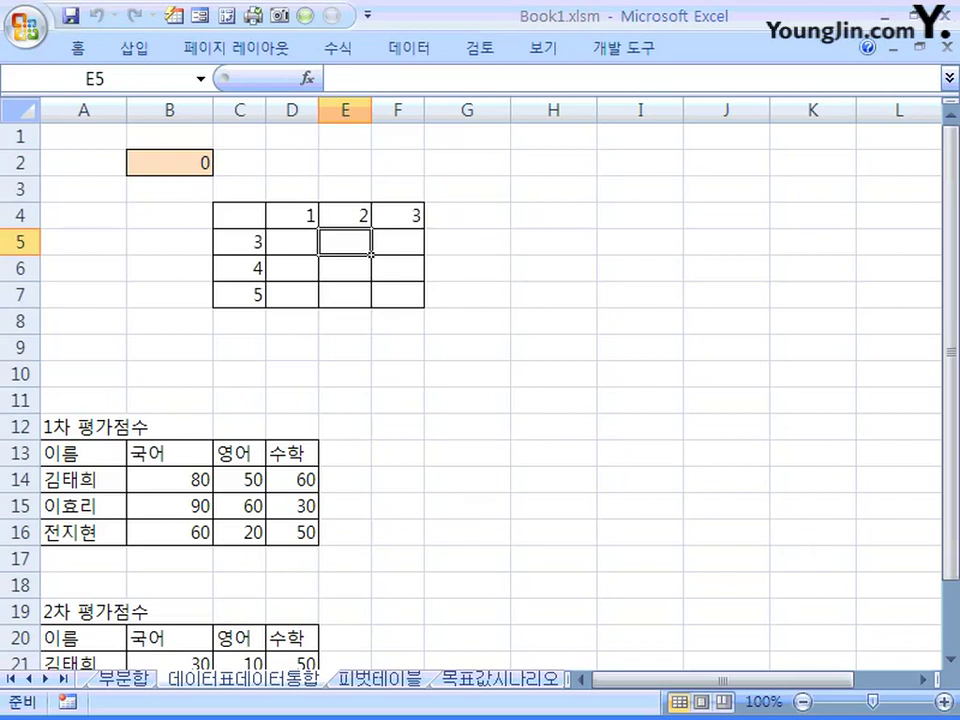
Examine the row input values in D4:F4 and the column input values in C5:C7, ending on the empty corner cell C4.
click(292, 215)
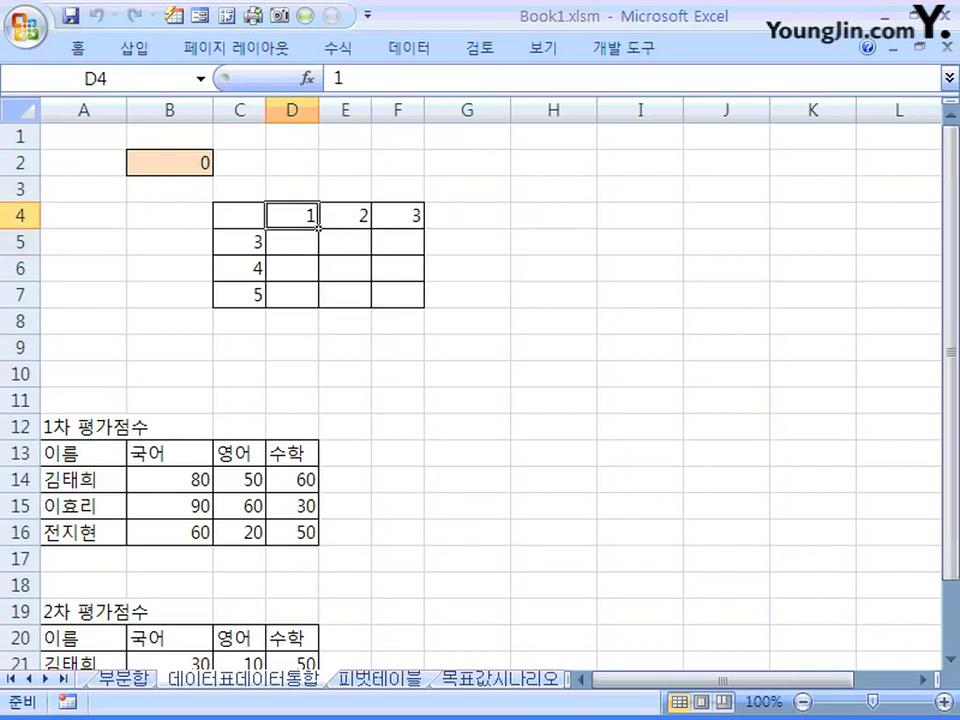
drag(317, 228, 400, 215)
click(262, 252)
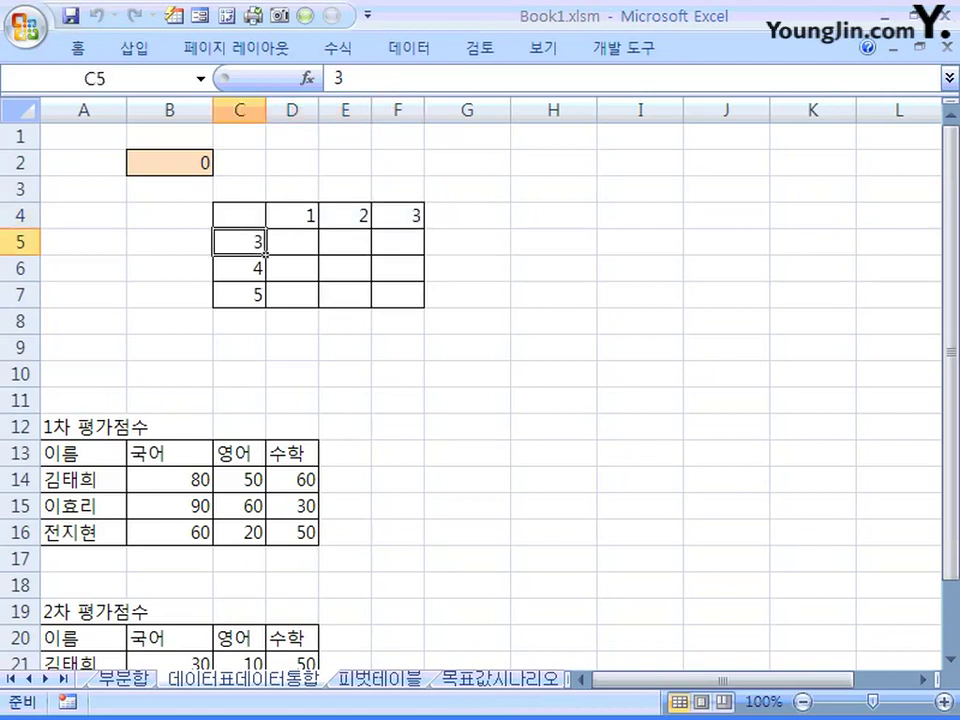
drag(265, 254, 253, 298)
drag(280, 215, 424, 228)
drag(245, 242, 262, 300)
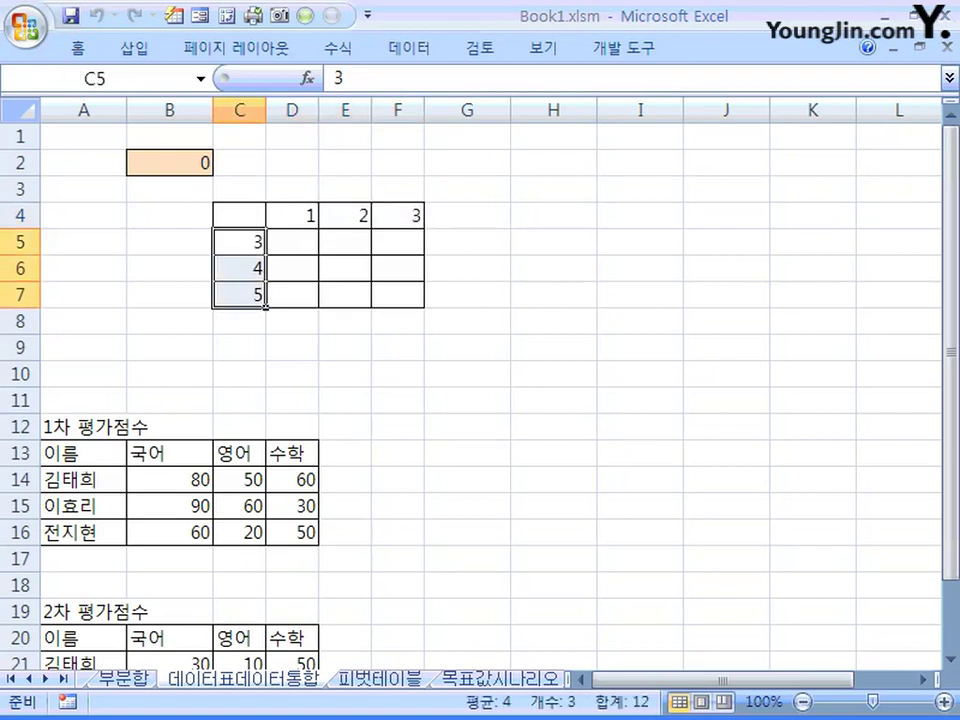
drag(280, 215, 424, 228)
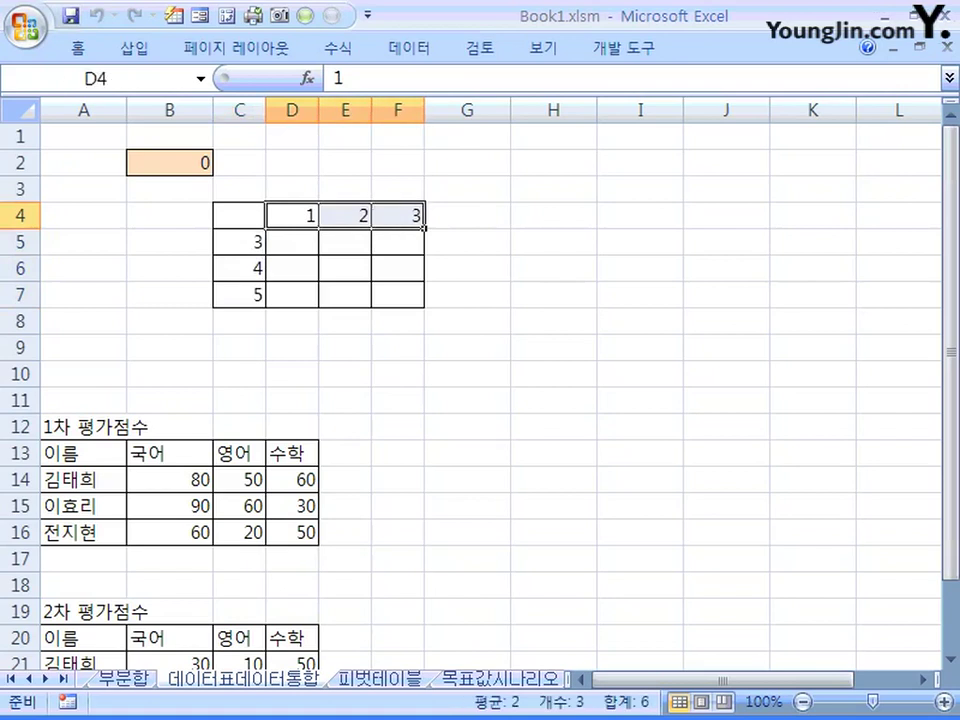
drag(245, 242, 252, 294)
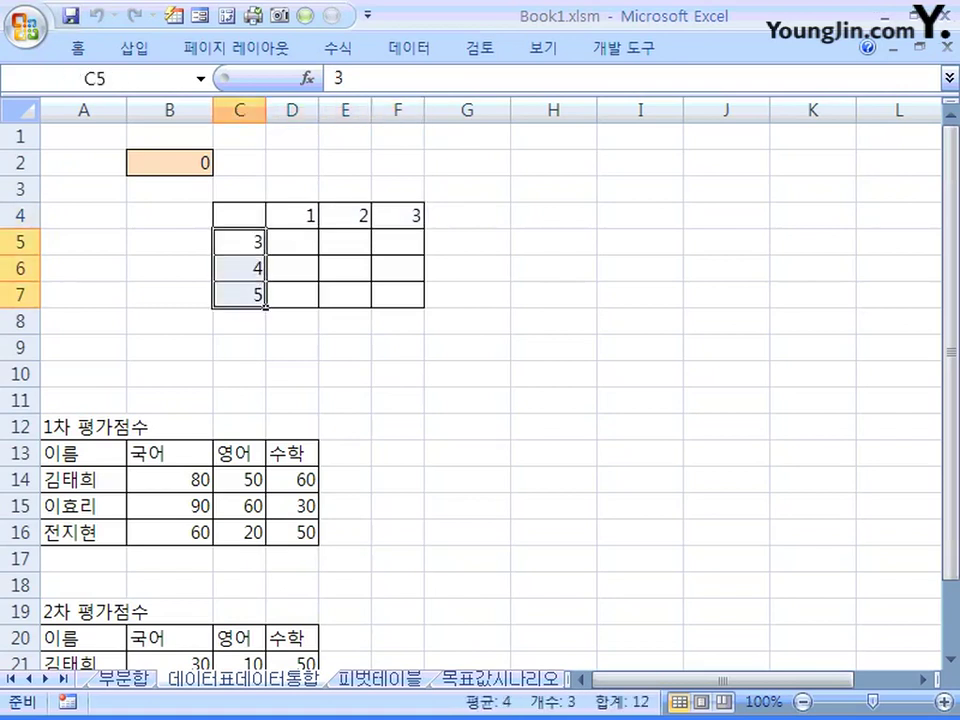
click(260, 224)
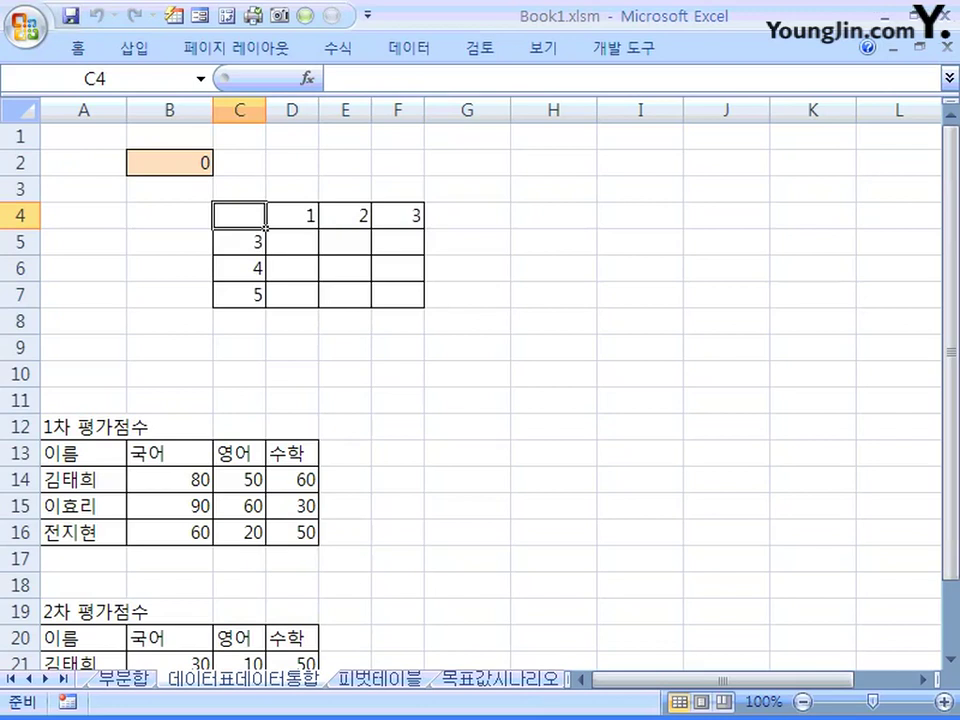
Examine the empty result range D5:F7, the corner cell C4, and the formula in B2 with its input cells A1 and A2.
click(315, 251)
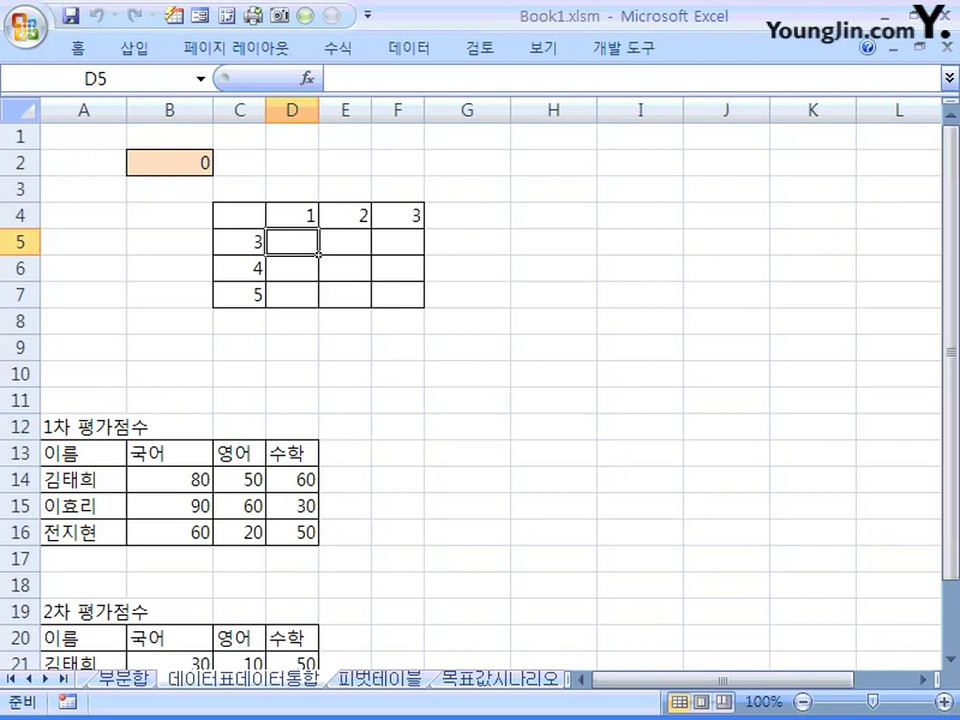
mouse_move(317, 254)
mouse_down()
mouse_move(375, 257)
mouse_move(412, 296)
mouse_up()
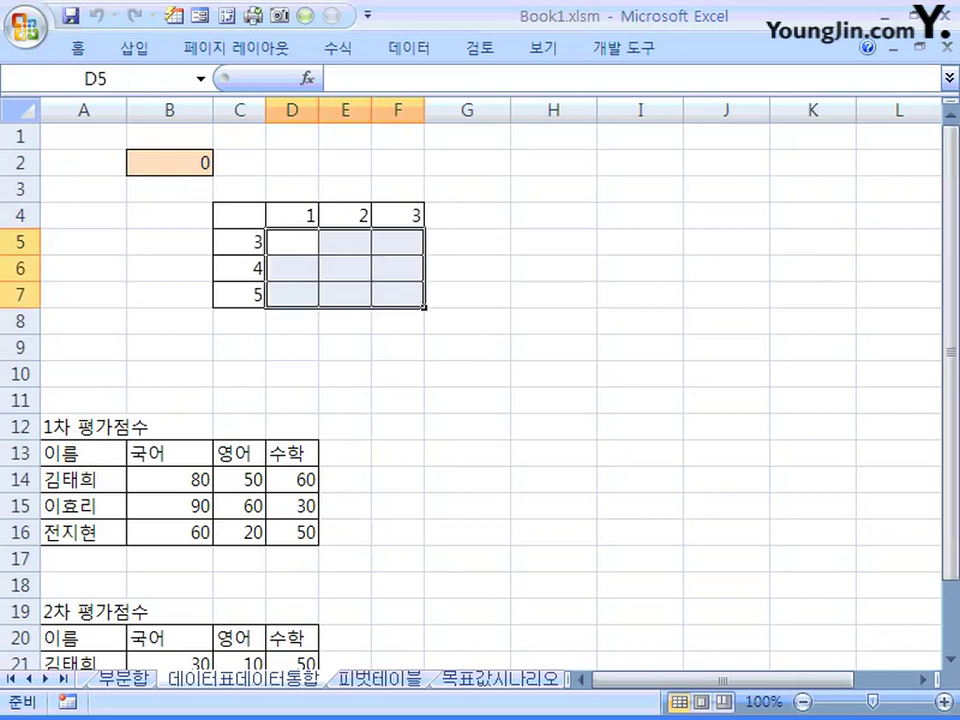
click(264, 226)
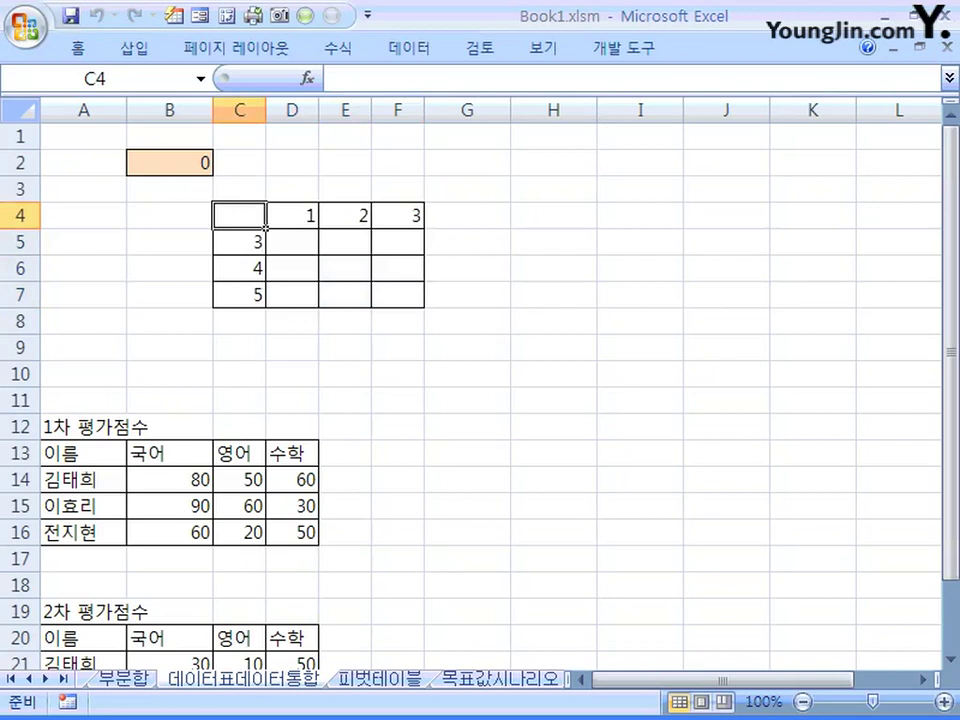
click(209, 171)
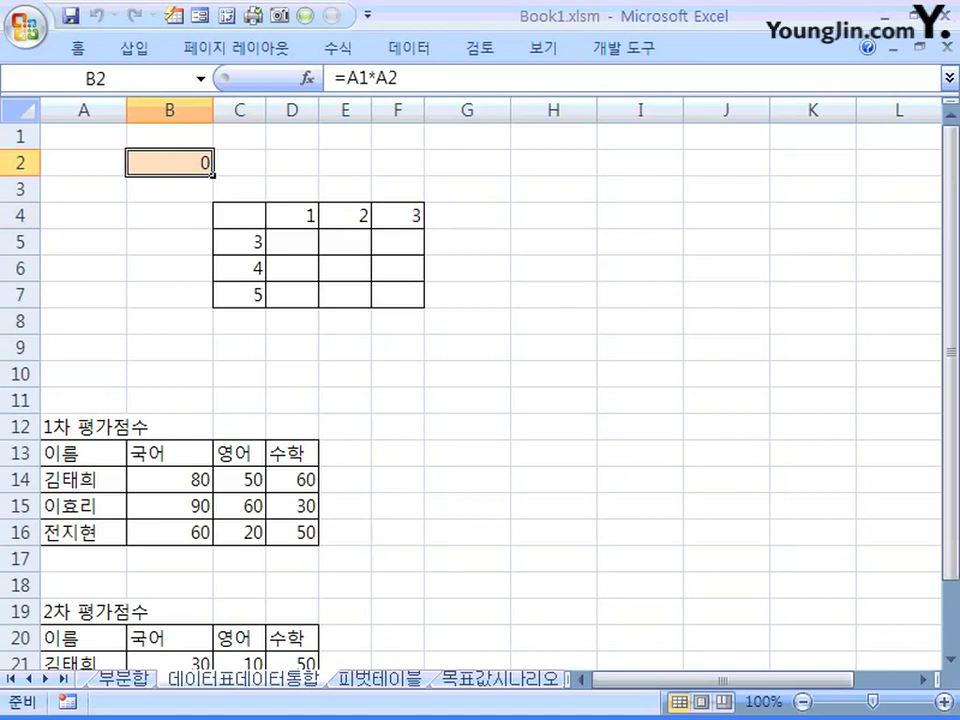
click(84, 136)
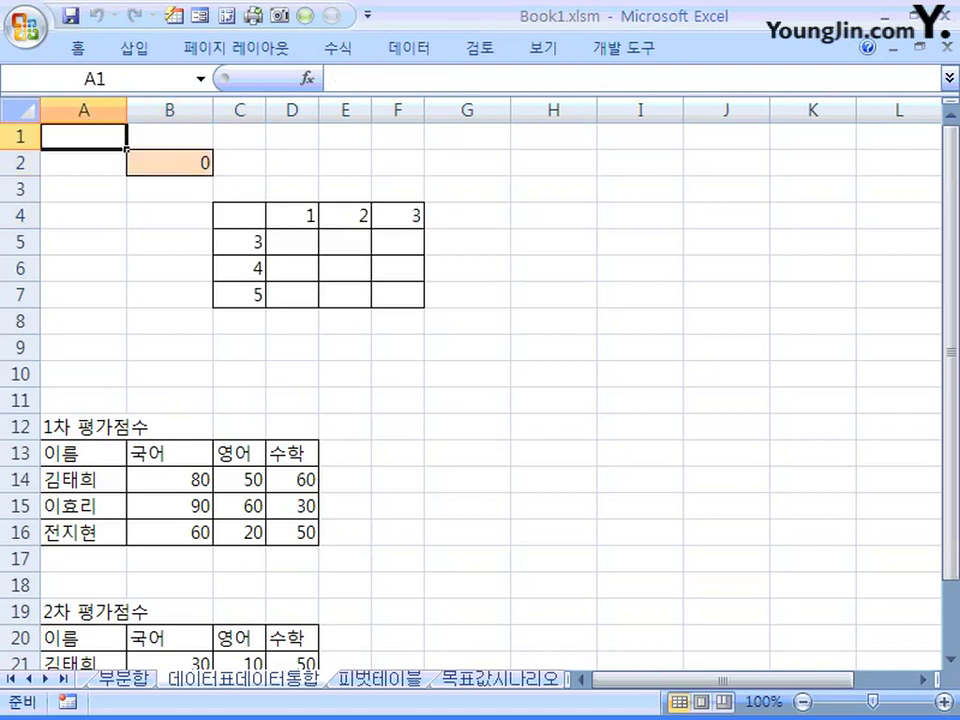
click(84, 162)
Copy the formula text =A1*A2 from B2 into the corner cell C4 of the table.
click(170, 162)
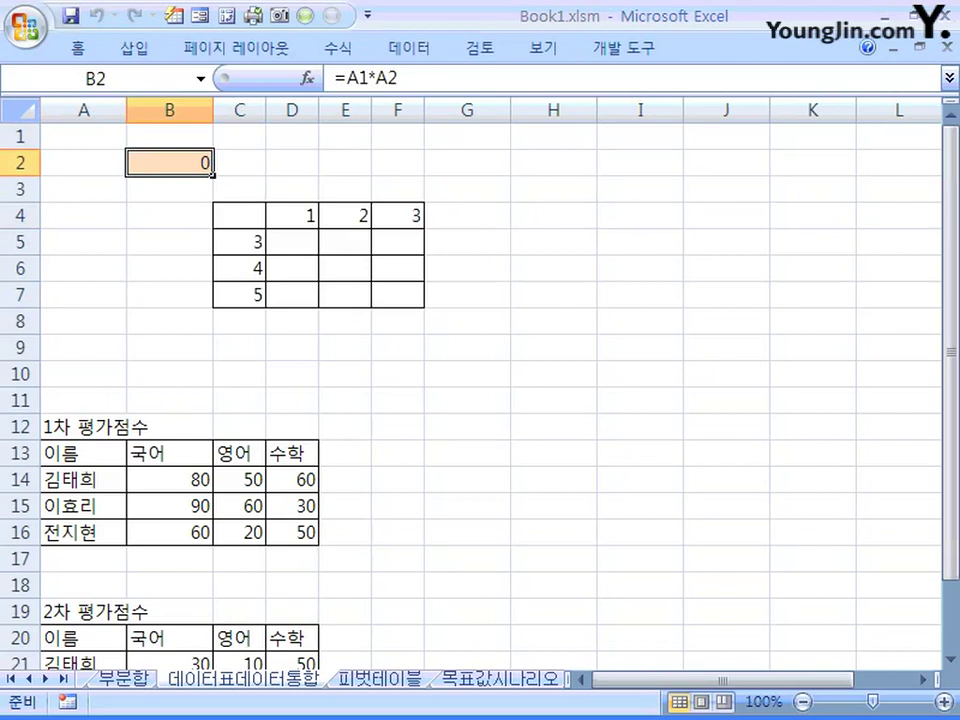
click(398, 77)
drag(398, 77, 336, 77)
key(ctrl+c)
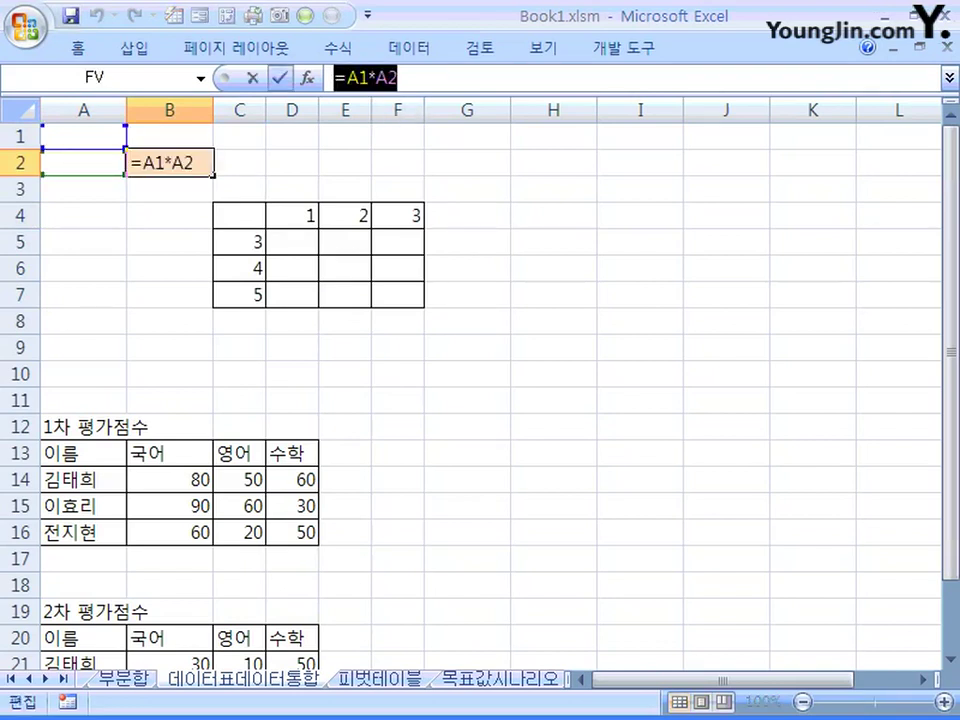
key(Escape)
click(262, 226)
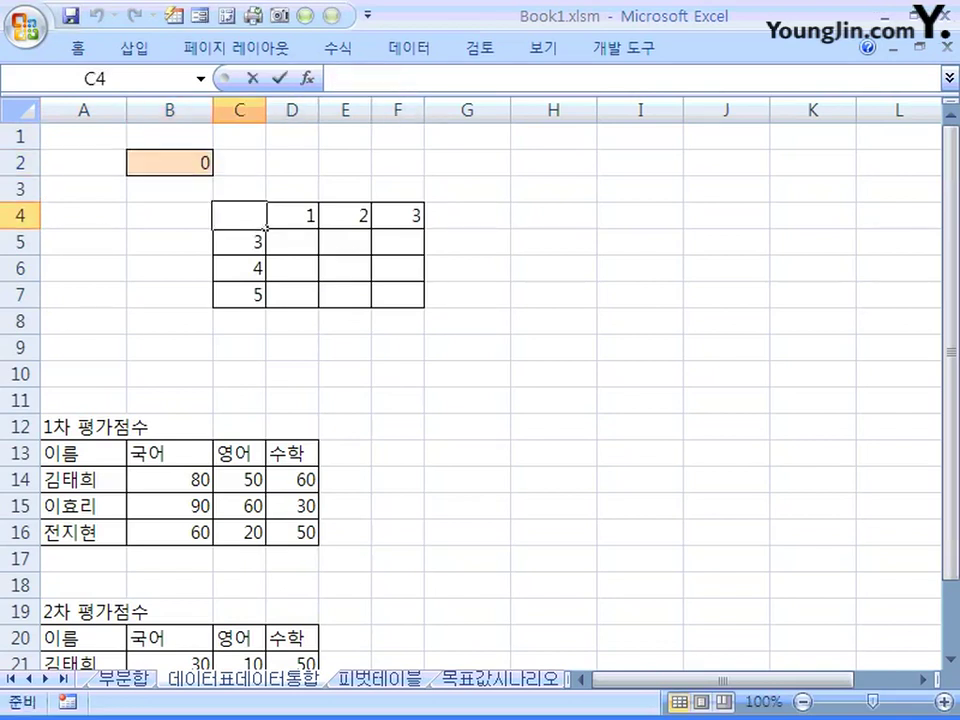
key(F2)
key(ctrl+v)
key(ctrl+Return)
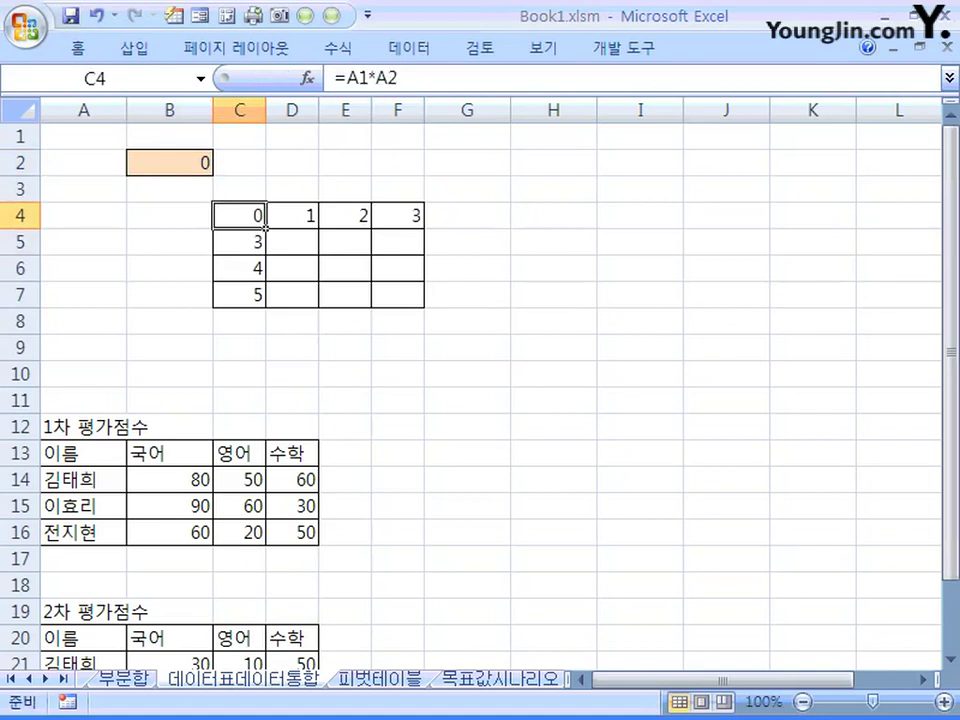
Create a what-if data table on C4:F7 with A1 as the row input cell and A2 as the column input cell.
drag(265, 228, 318, 228)
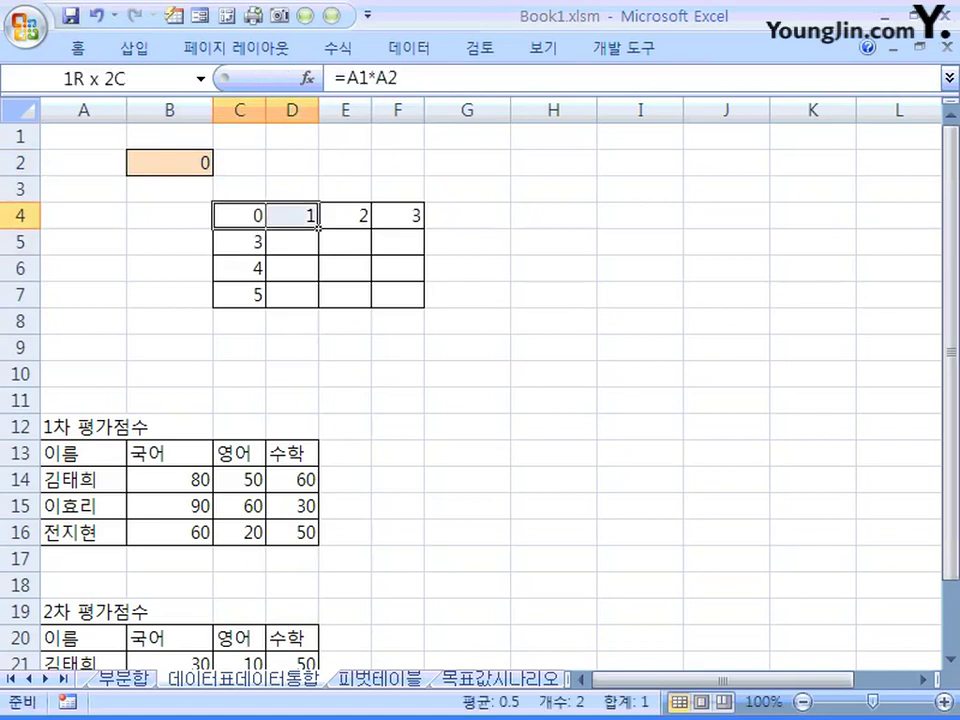
drag(318, 228, 418, 302)
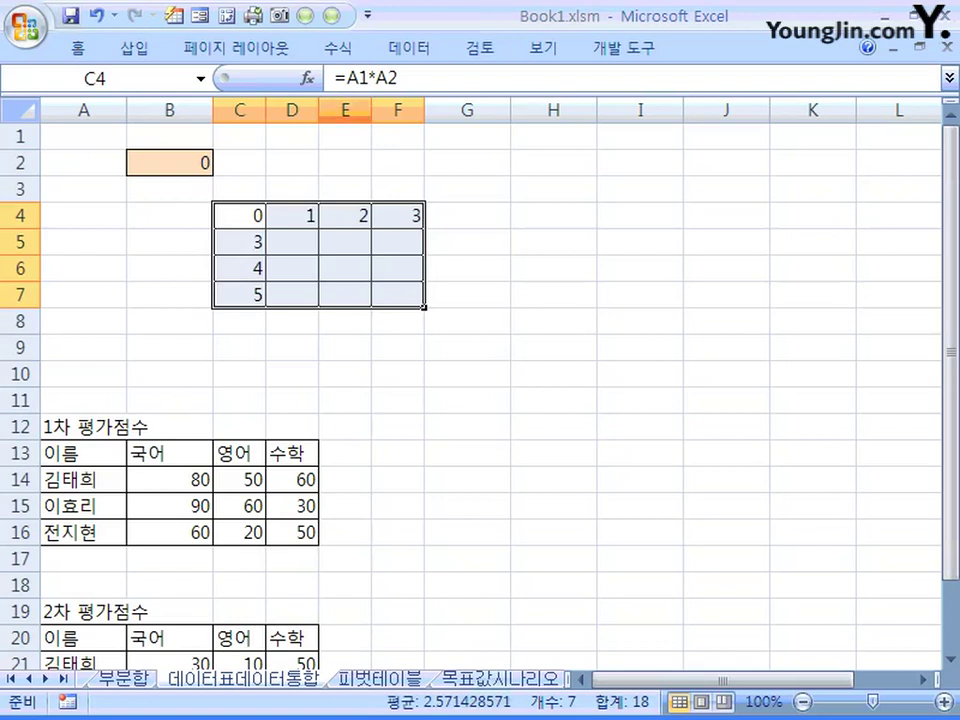
click(409, 47)
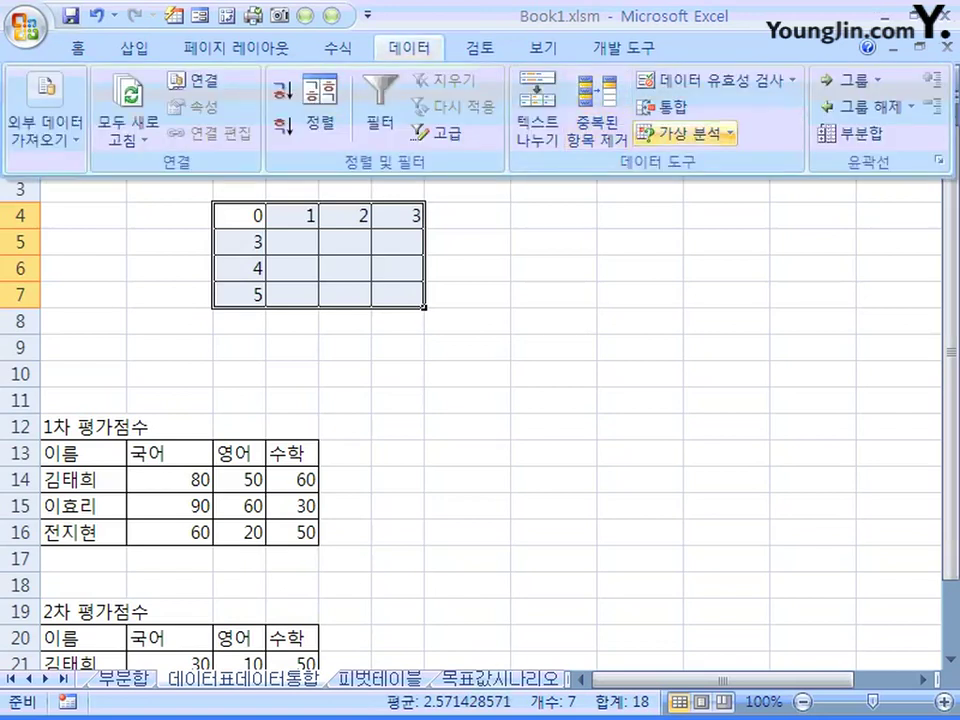
click(685, 132)
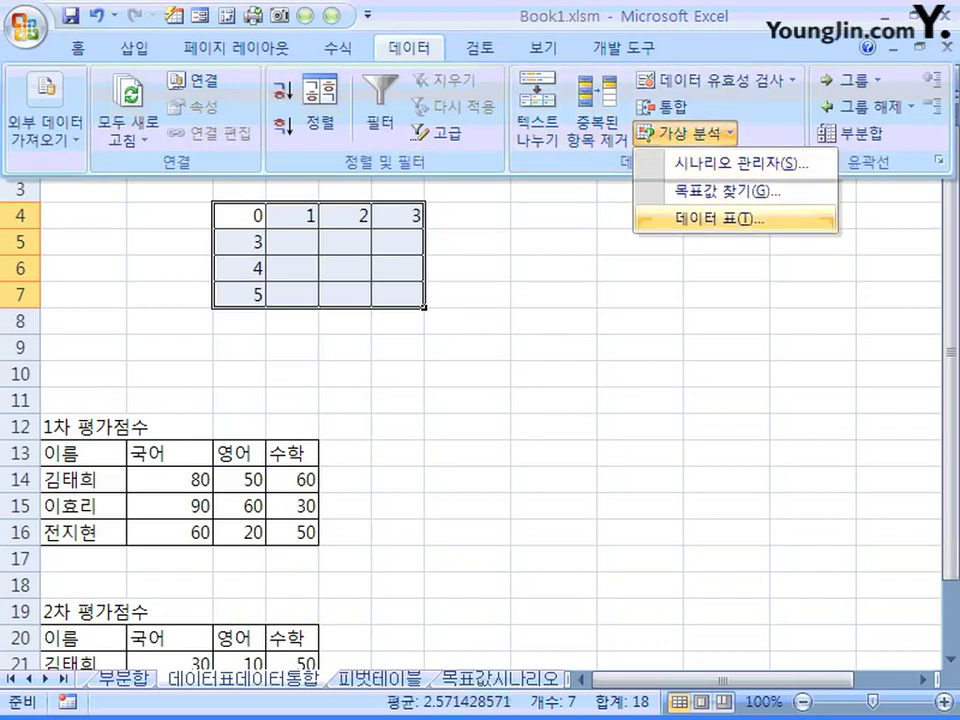
click(718, 218)
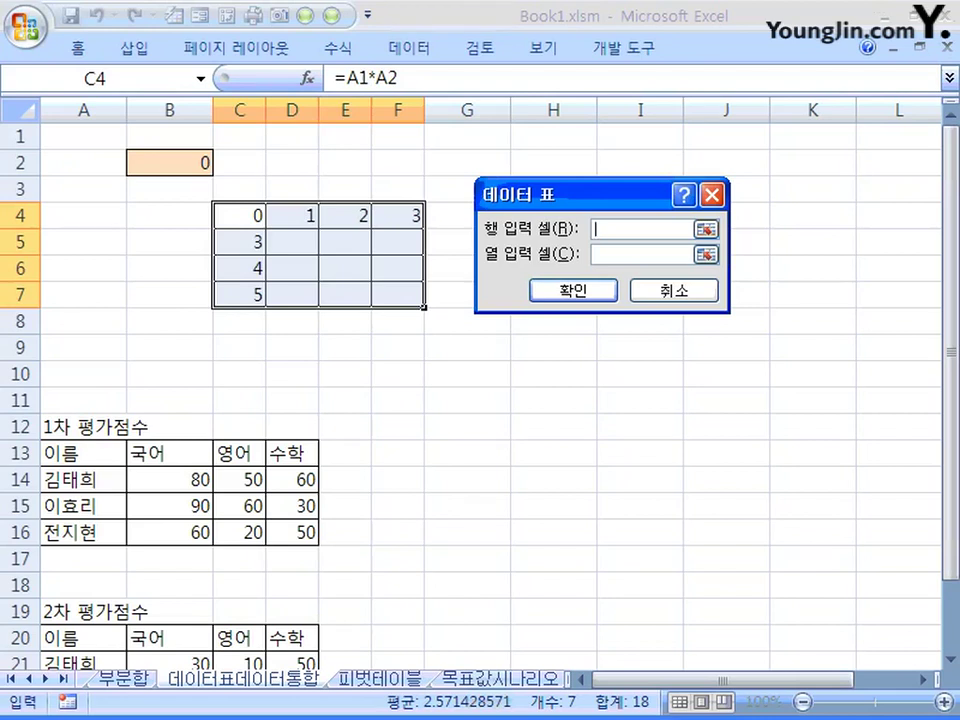
click(84, 136)
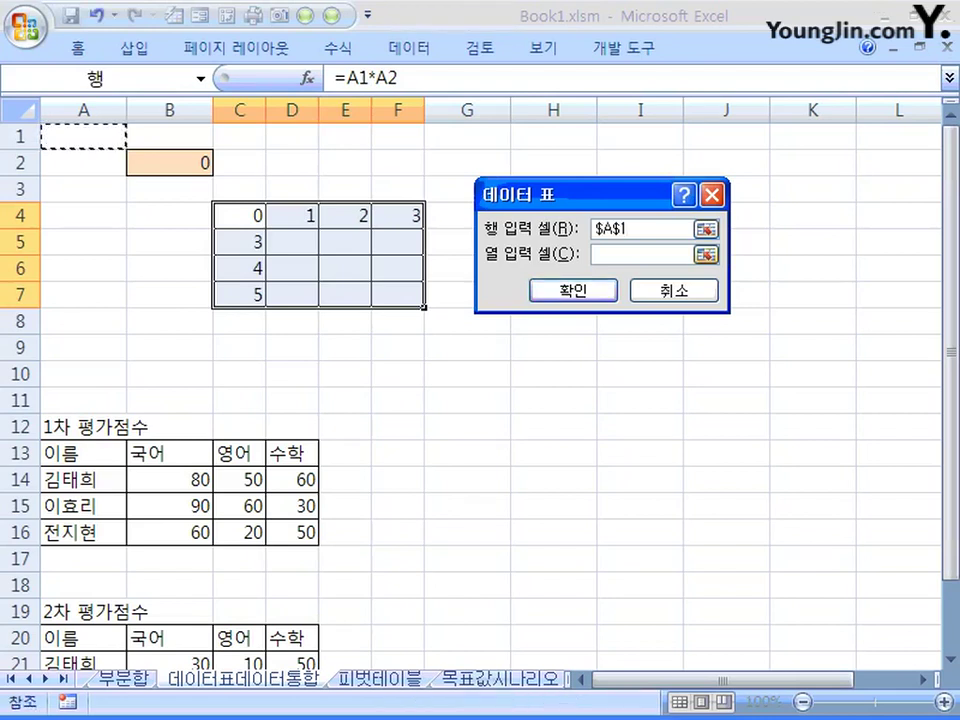
click(620, 254)
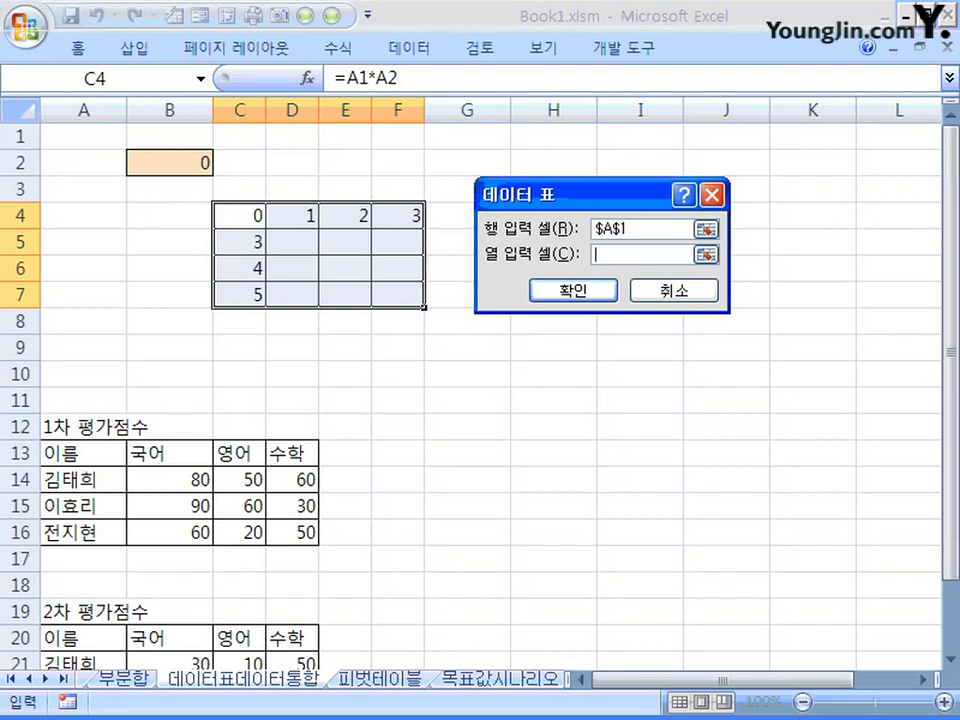
click(84, 161)
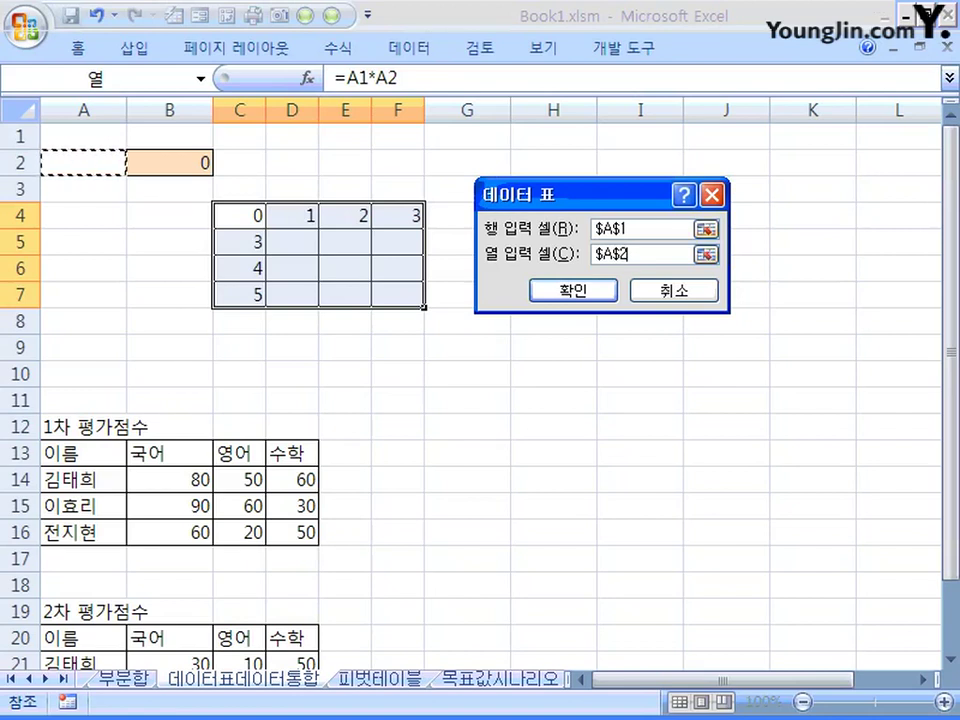
key(Return)
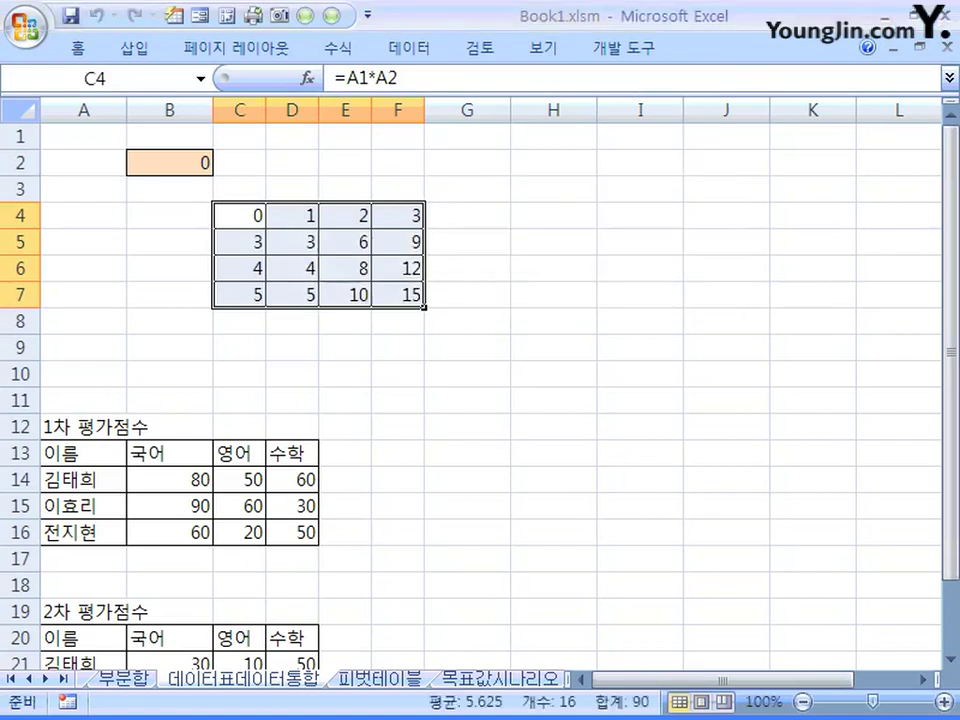
Check the results in F7 and E7 against their row headers in F4 and E4 and the column header in C7.
click(397, 215)
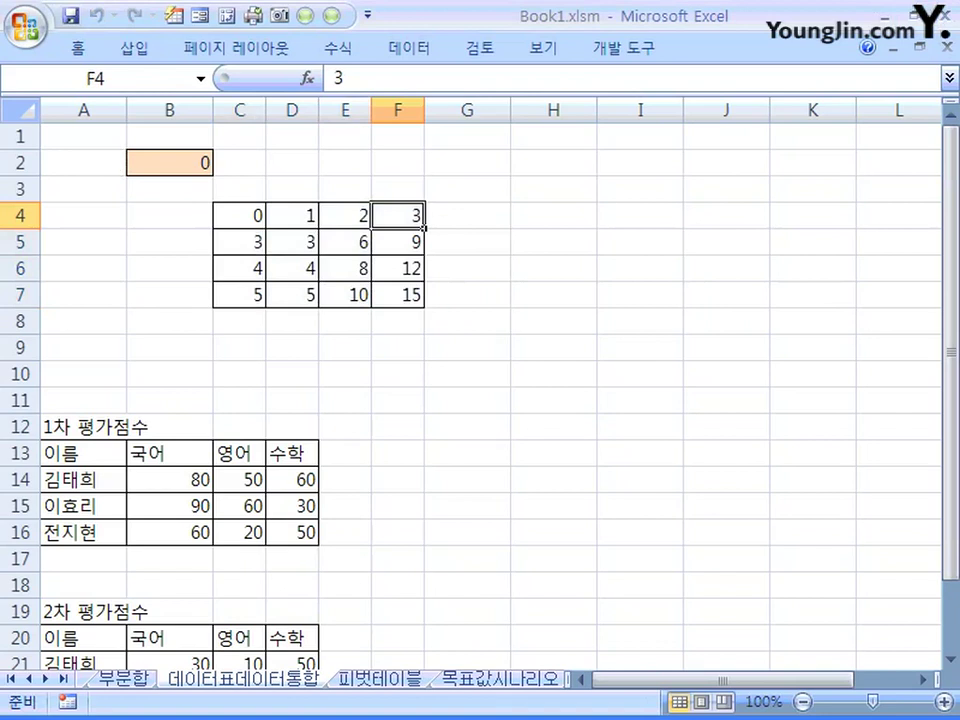
click(262, 302)
click(418, 300)
click(366, 224)
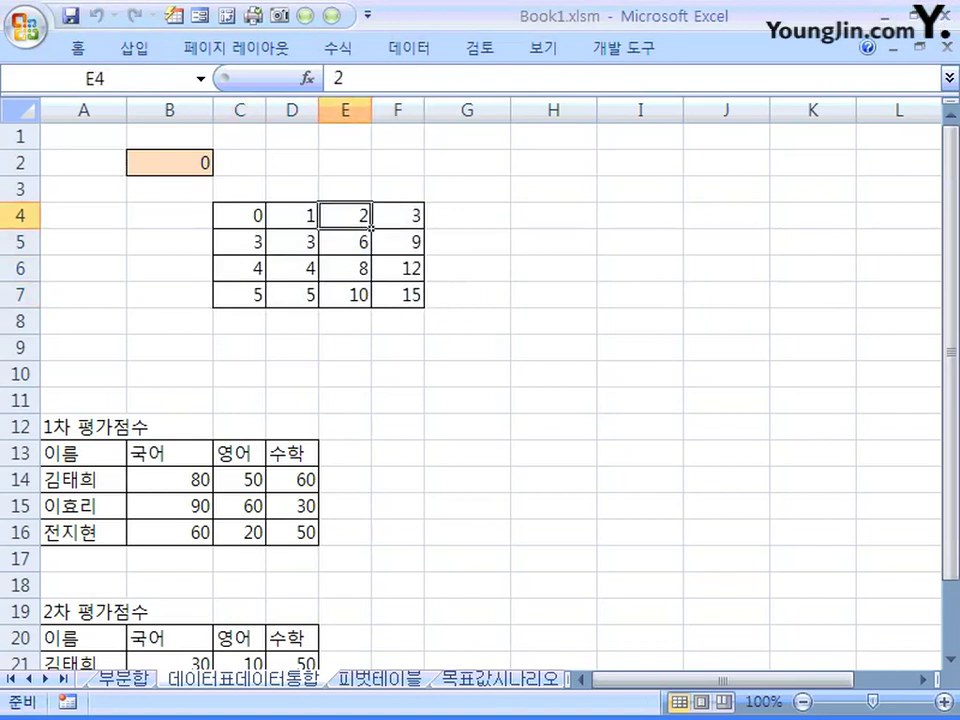
click(264, 303)
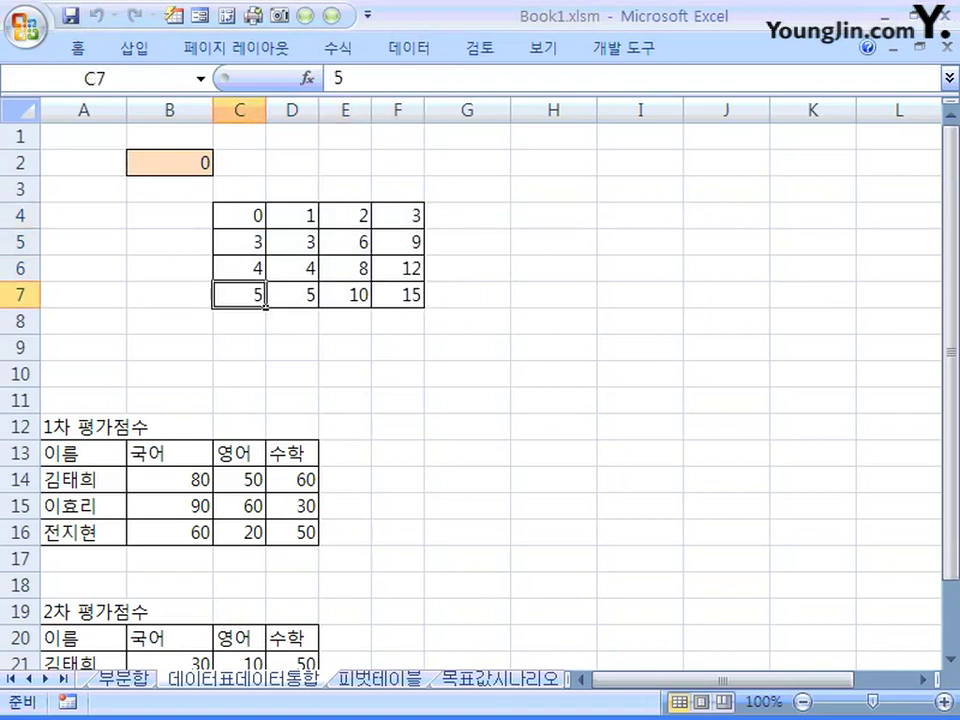
click(345, 294)
drag(345, 215, 345, 294)
ctrl+drag(240, 294, 345, 295)
click(345, 294)
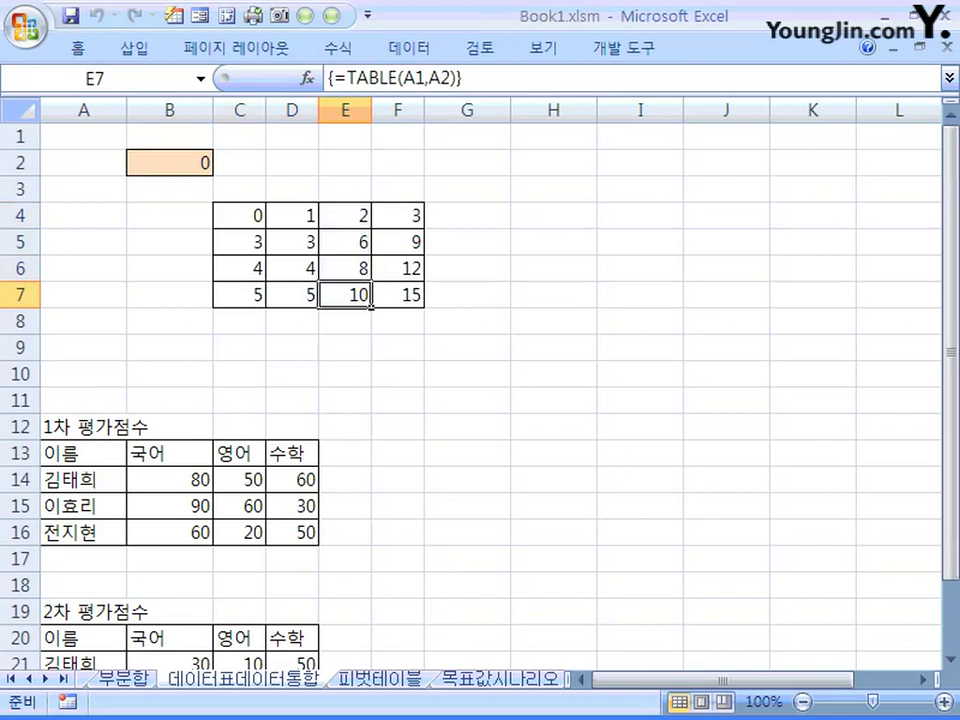
scroll(480, 380, down, 1)
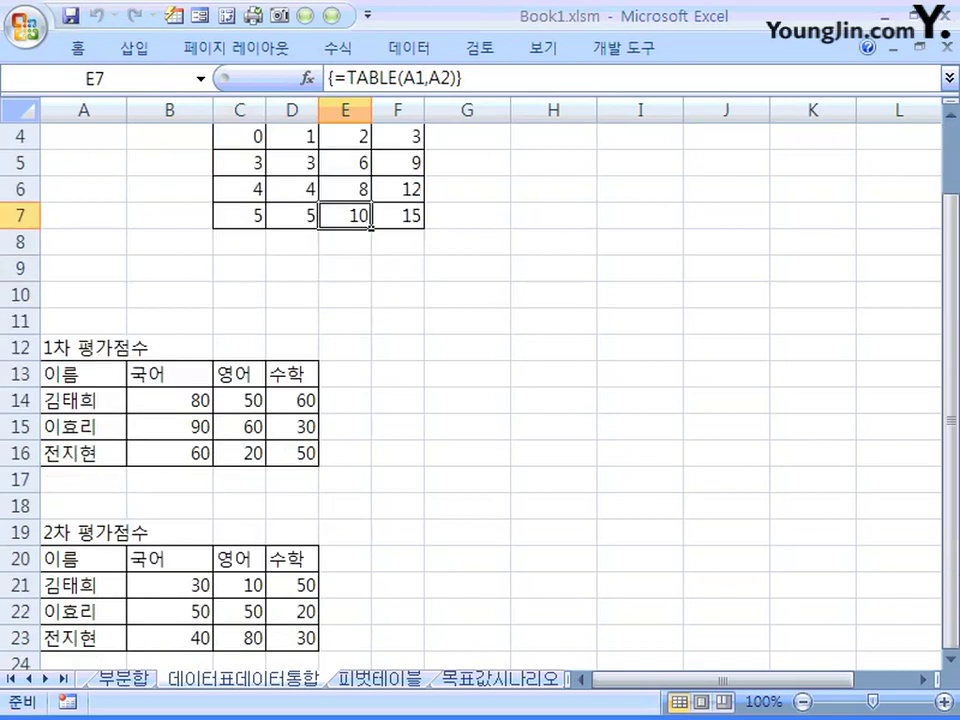